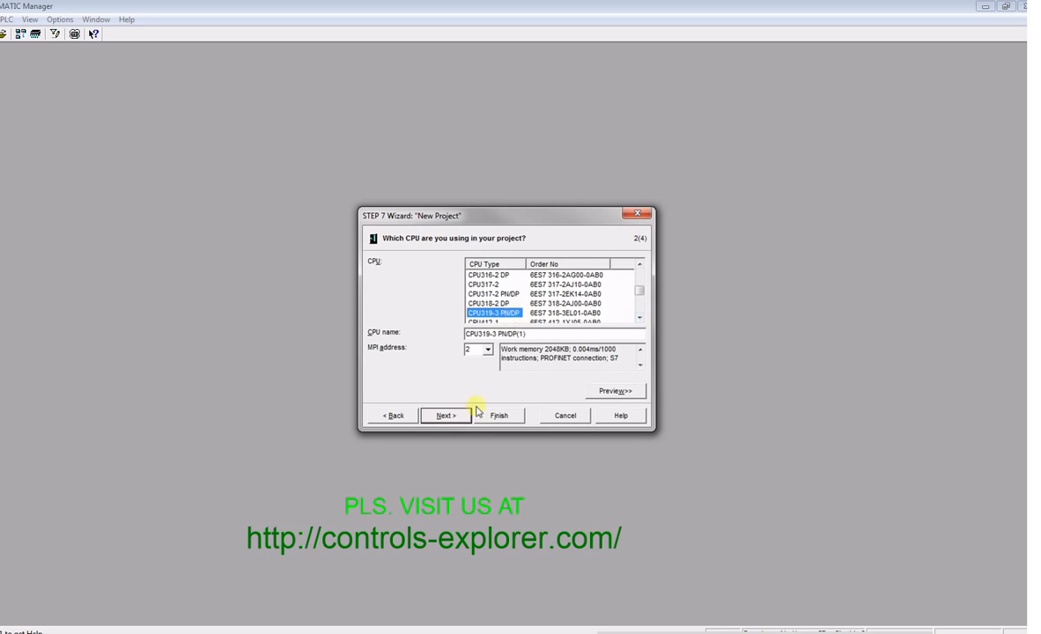
# - Accept CPU319-3 PN/DP as the project's CPU and set LAD as the language for block OB1
pyautogui.click(445, 415)
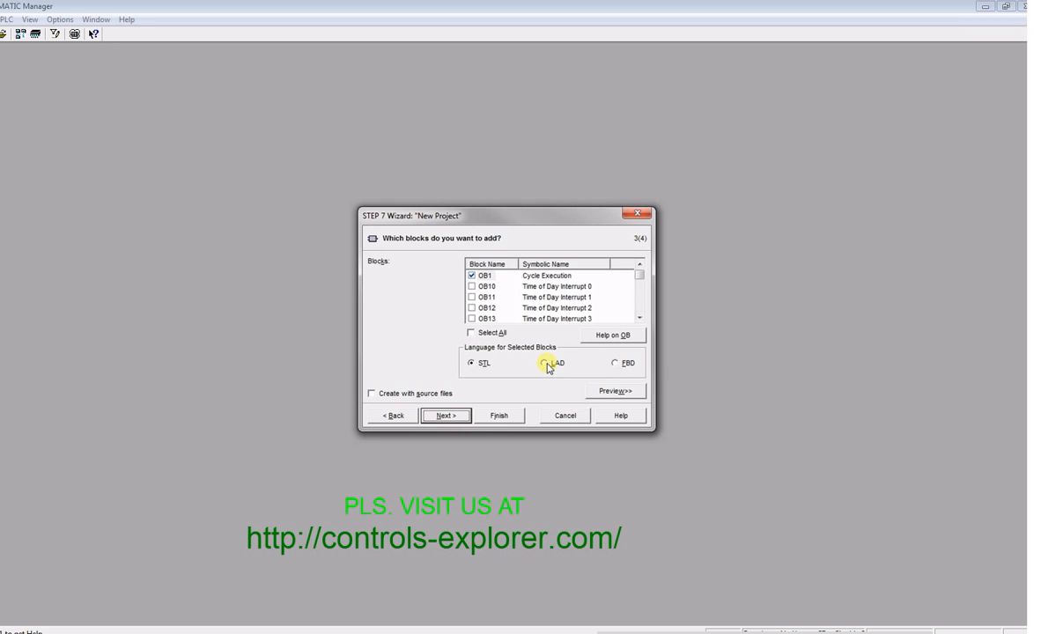
pyautogui.click(547, 365)
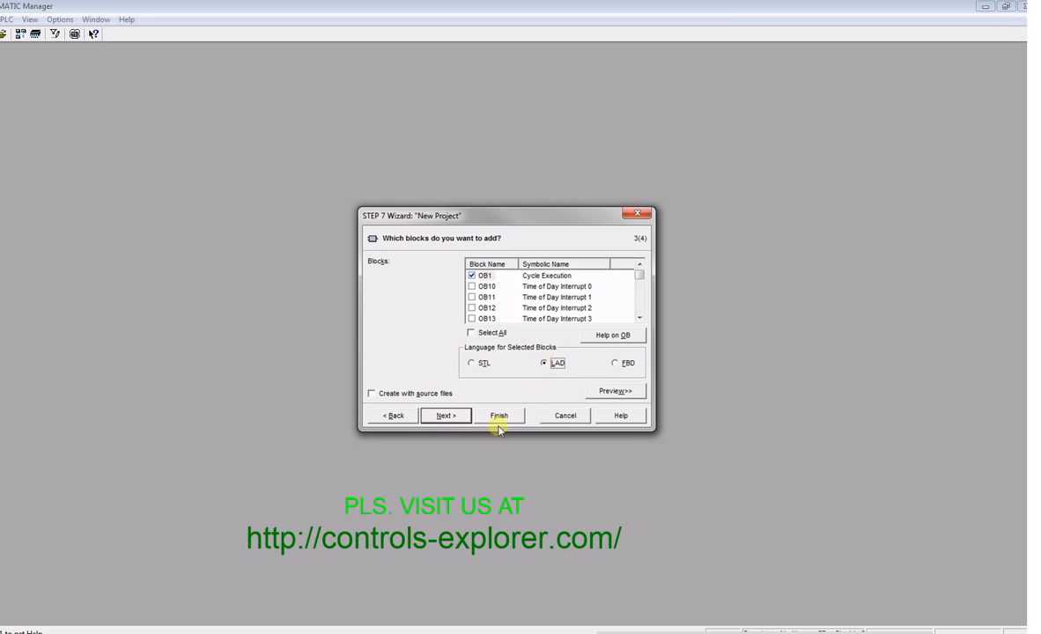
pyautogui.click(452, 417)
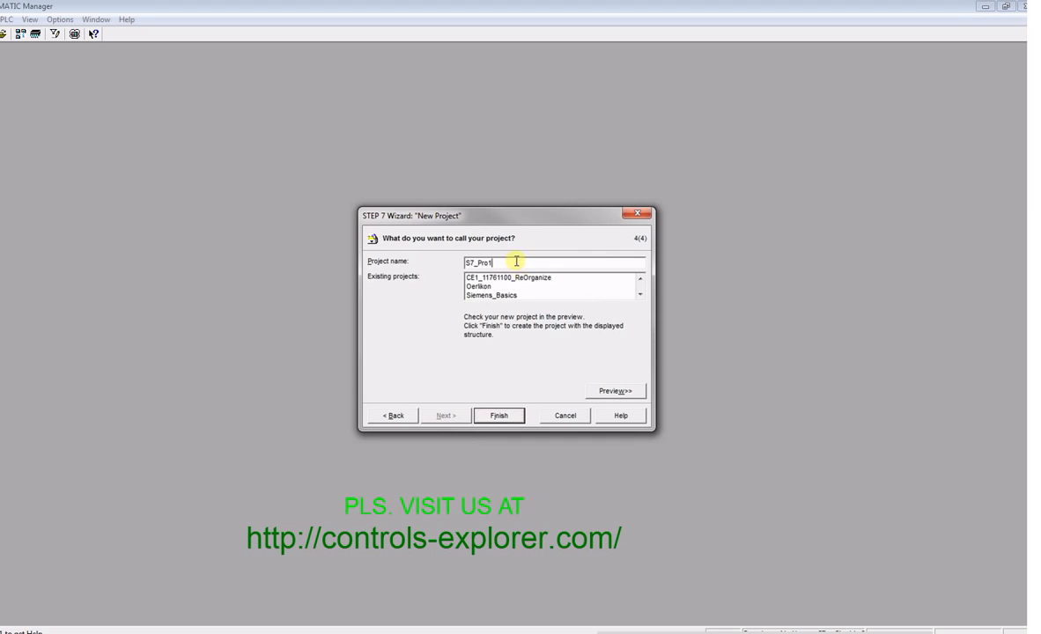
# - Name the new project 1_Basics and create it
pyautogui.moveTo(516, 261); pyautogui.dragTo(425, 267)
pyautogui.write('1_')
pyautogui.press('capslock')
pyautogui.write('B')
pyautogui.press('capslock')
pyautogui.write('asics')
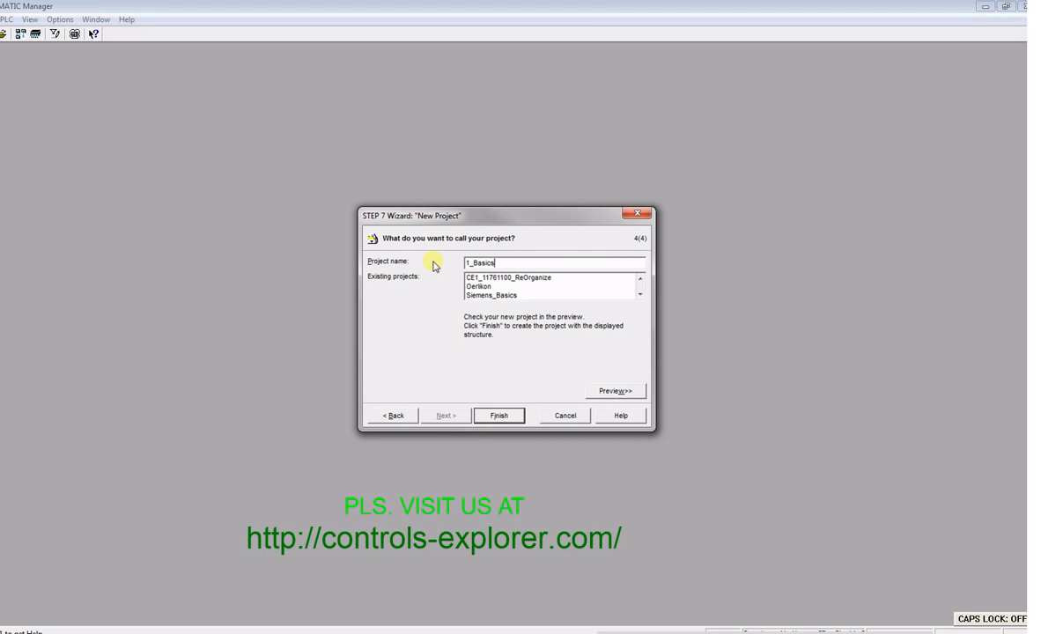
pyautogui.click(500, 417)
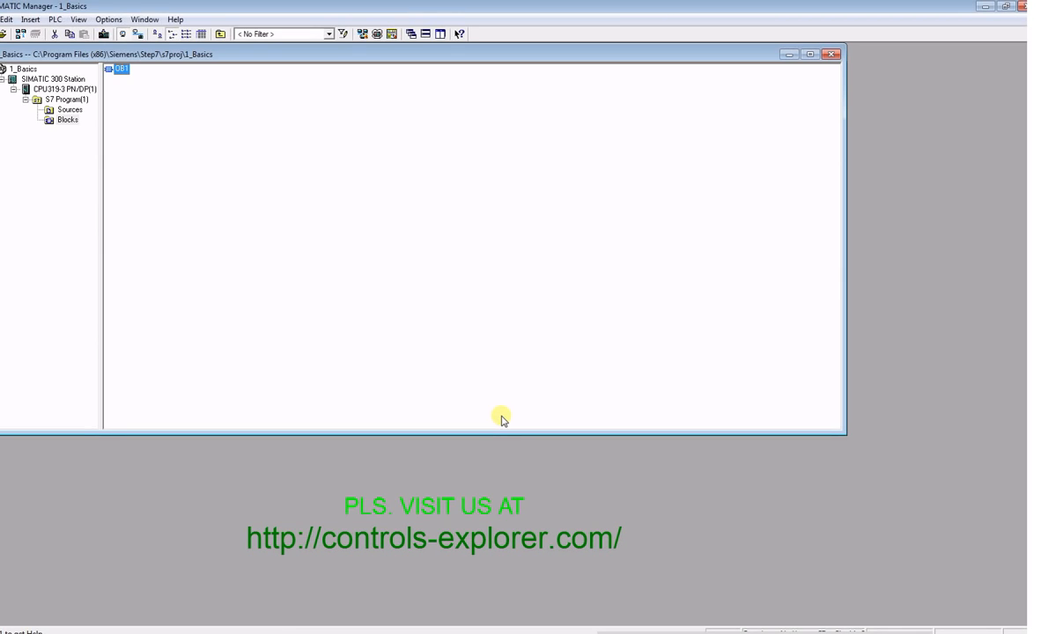
# - Open the hardware configuration of the SIMATIC 300 station in a maximized window
pyautogui.click(809, 53)
pyautogui.click(40, 59)
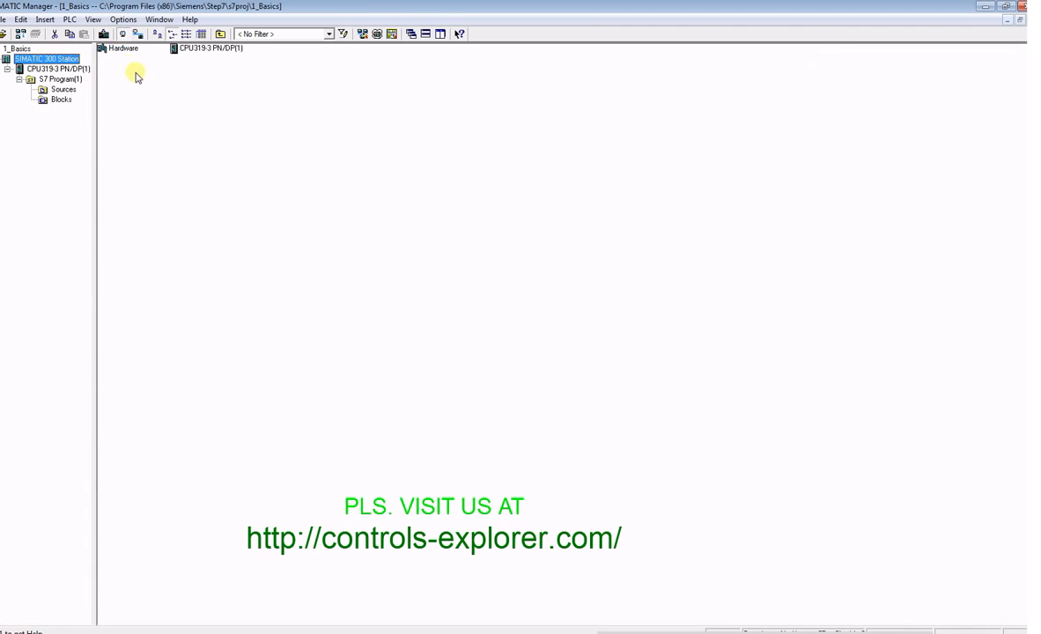
pyautogui.click(122, 48)
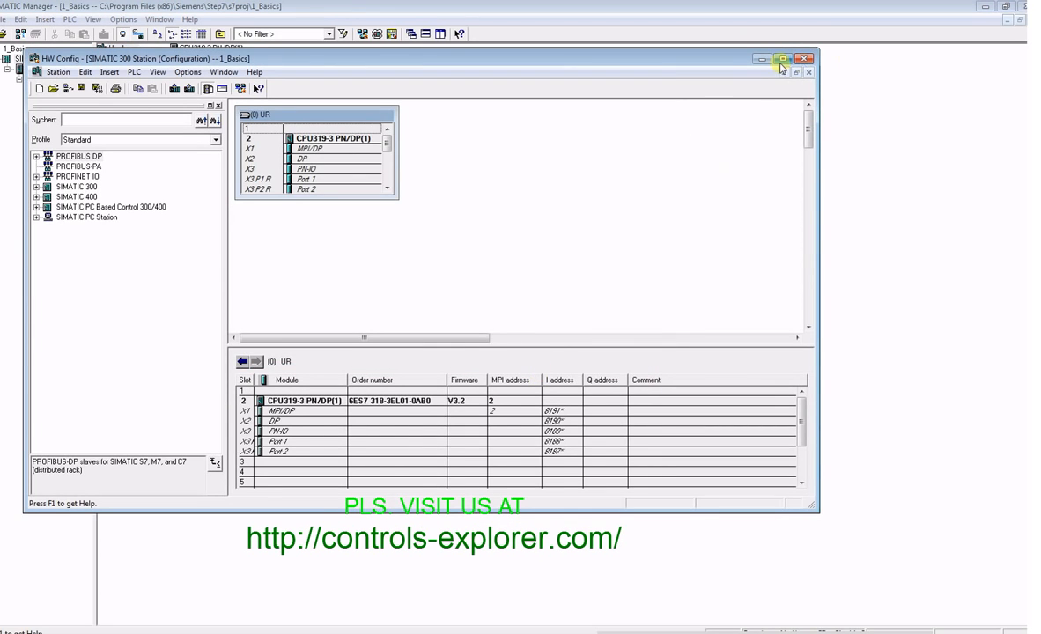
pyautogui.click(782, 59)
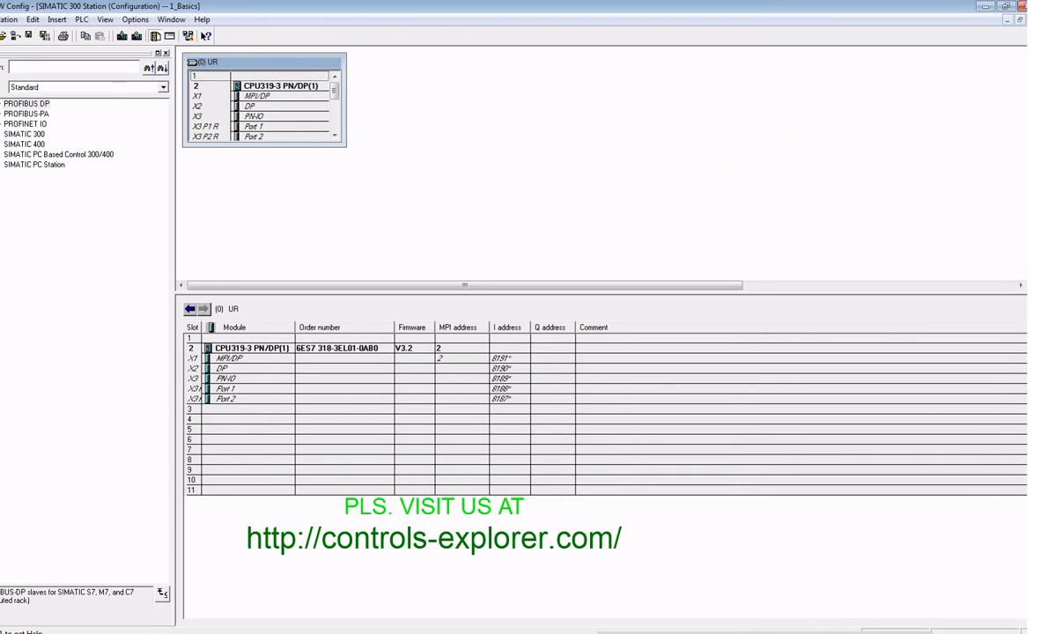
# - Place the SM 321 DI16xDC24V module 6ES7 321-1BH02-0AA0 in slot 4 and enlarge the rack window to show all slots
pyautogui.click(14, 134)
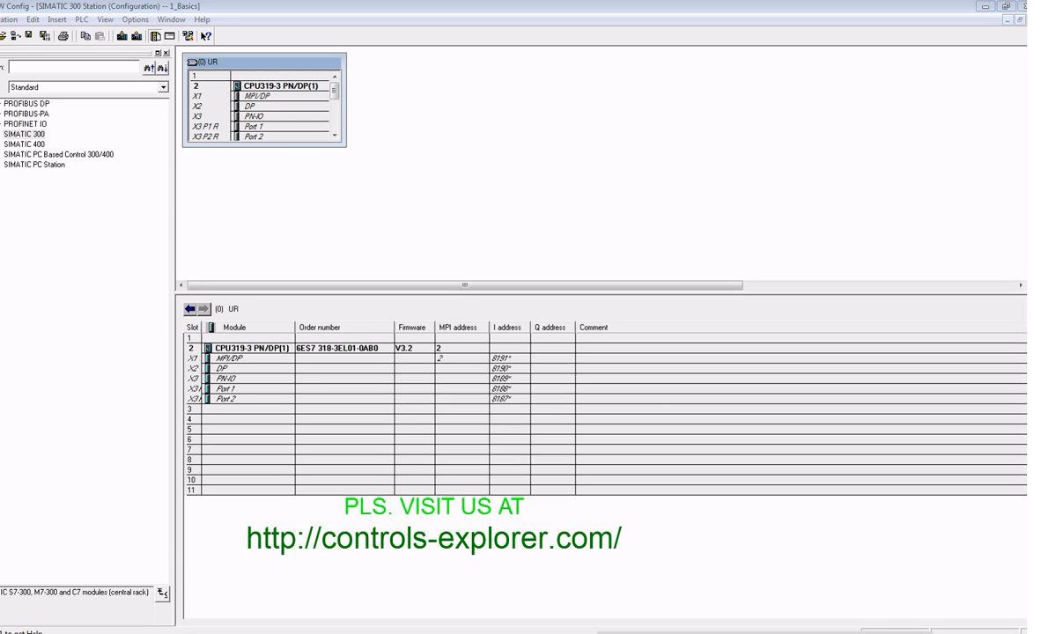
pyautogui.click(2, 134)
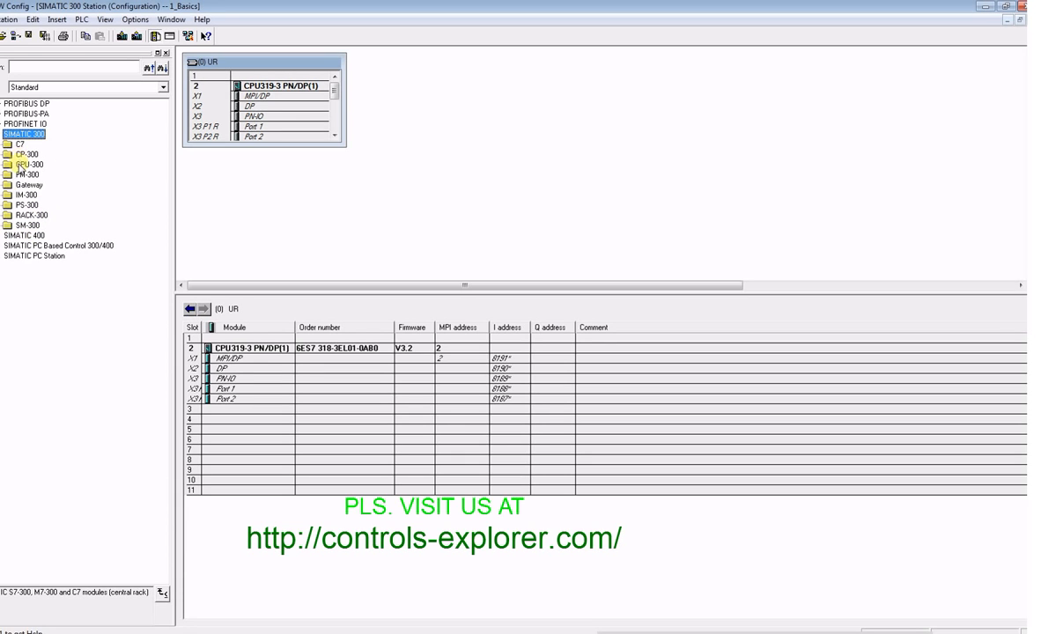
pyautogui.click(2, 226)
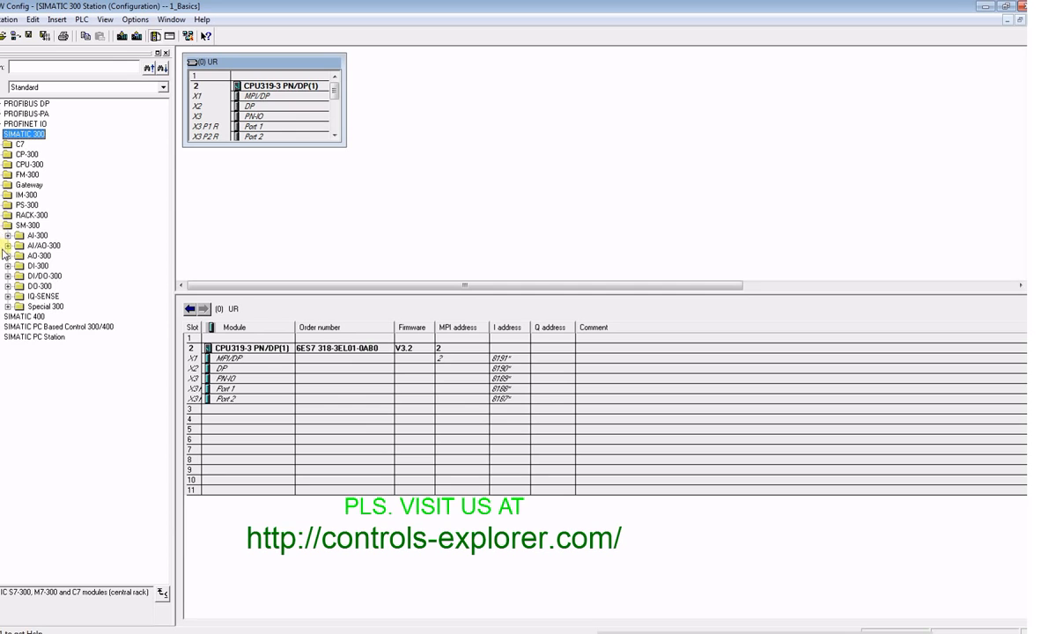
pyautogui.click(8, 265)
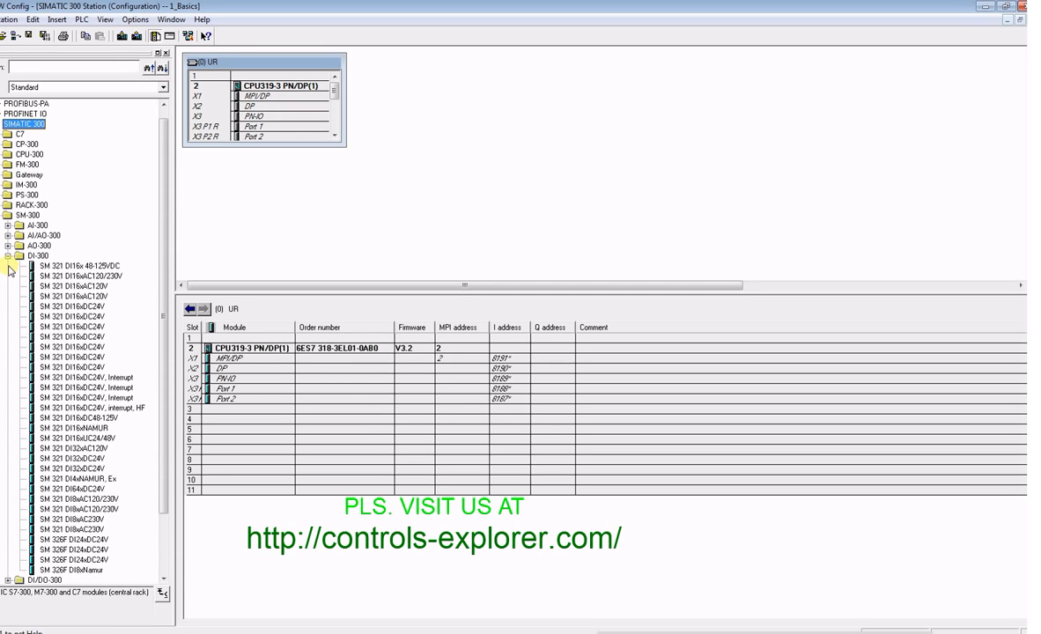
pyautogui.click(93, 328)
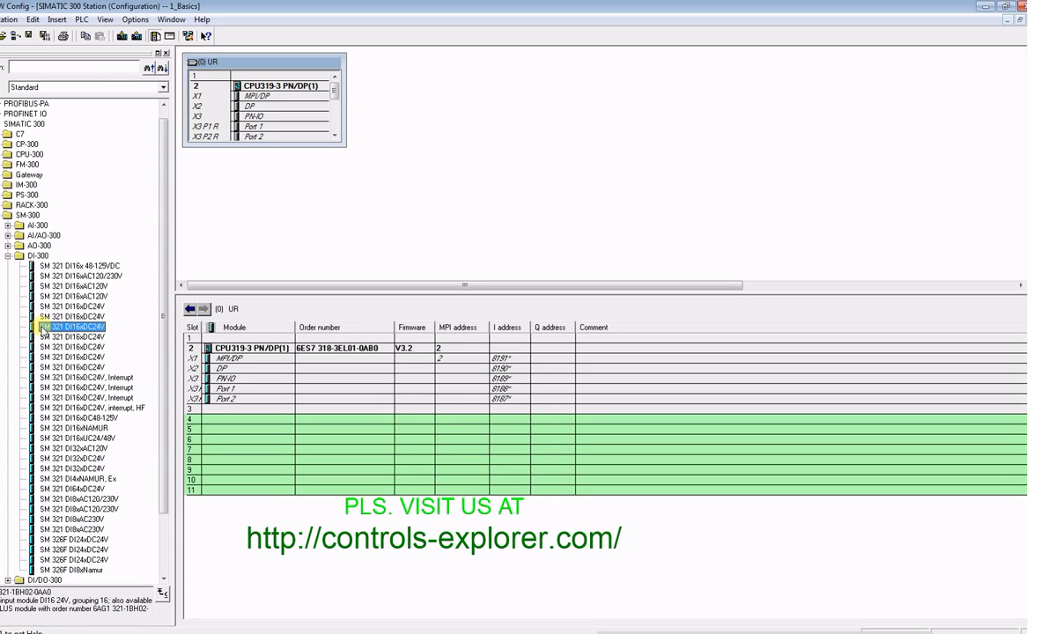
pyautogui.moveTo(43, 329); pyautogui.dragTo(211, 422)
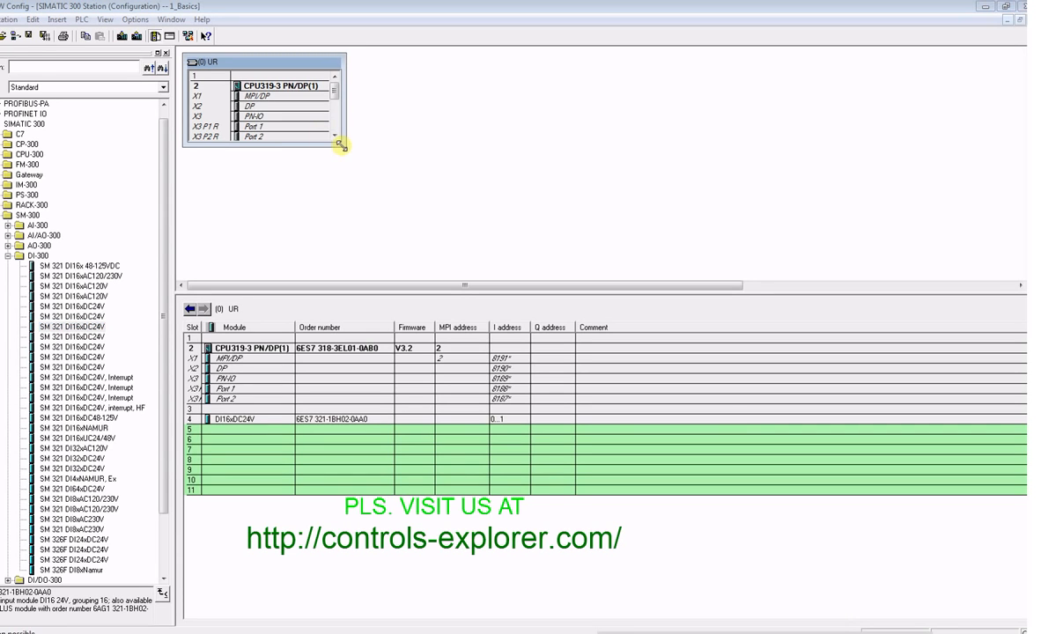
pyautogui.moveTo(340, 144); pyautogui.dragTo(404, 269)
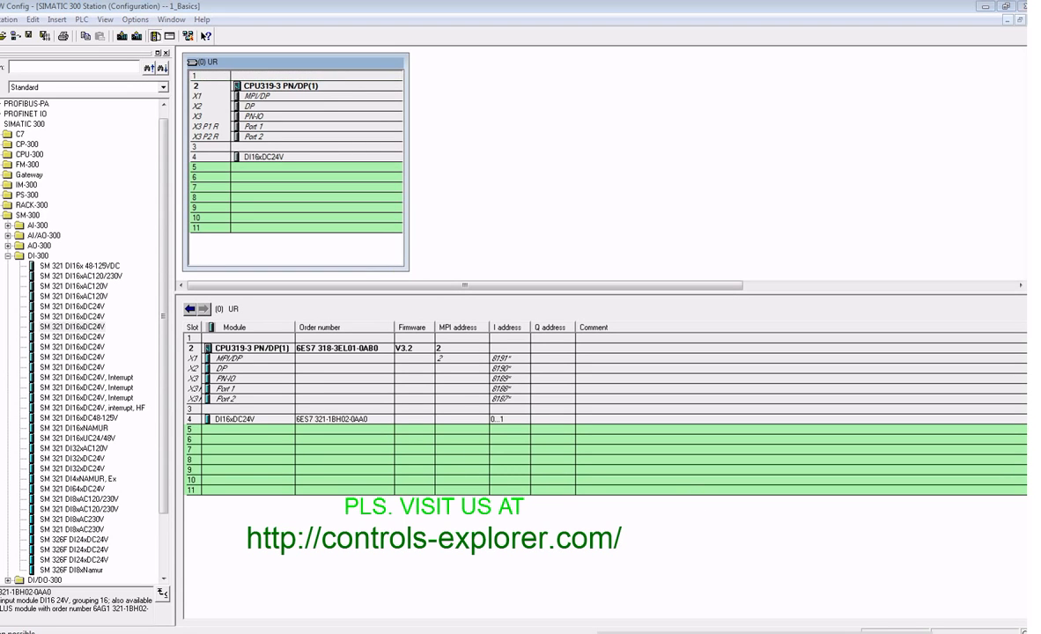
# - Place the SM 322 DO16xDC24V/0.5A digital output module 6ES7 322-1BH01-0AA0 in slot 5 of the rack
pyautogui.click(8, 255)
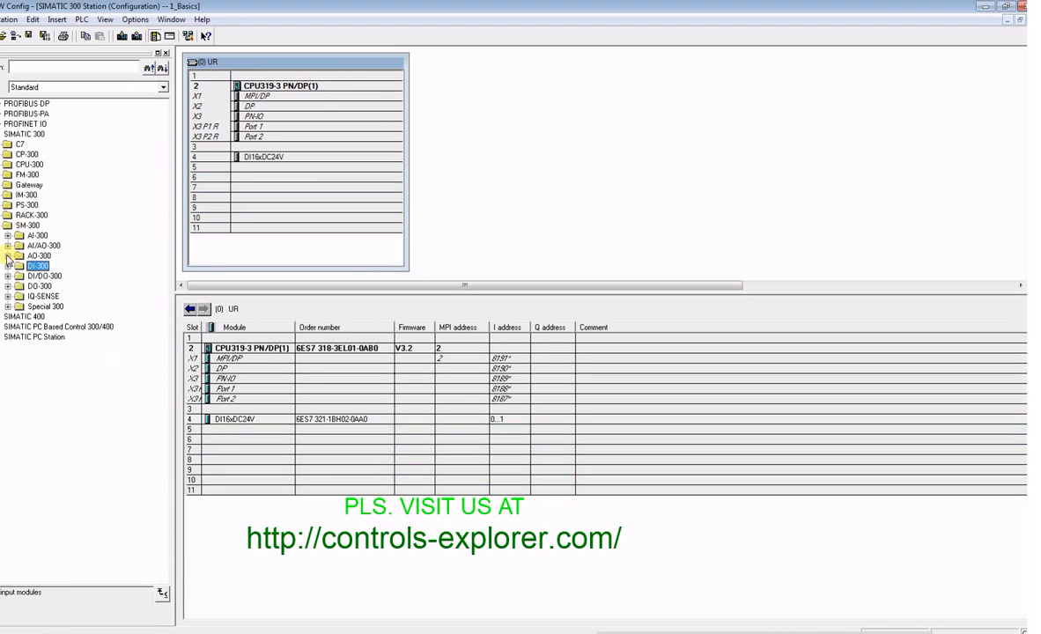
pyautogui.click(8, 286)
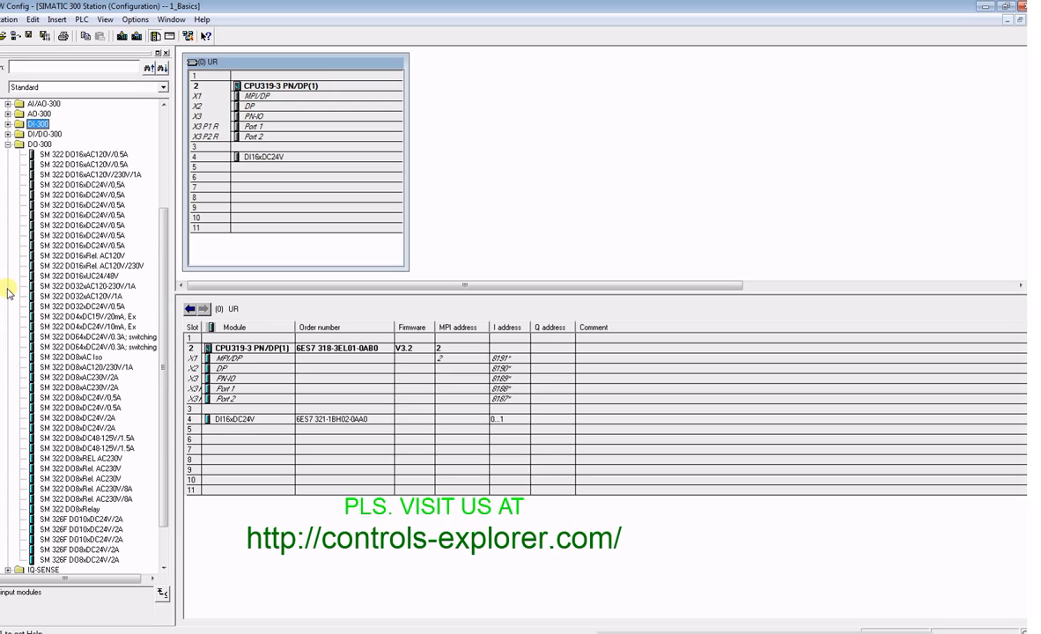
pyautogui.click(88, 215)
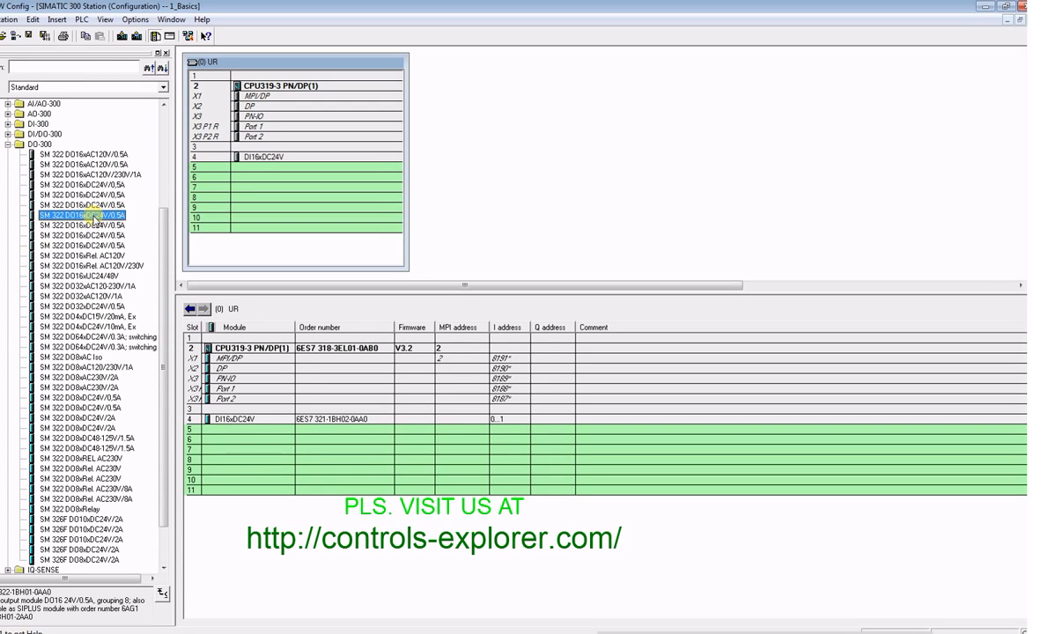
pyautogui.moveTo(92, 216); pyautogui.dragTo(213, 431)
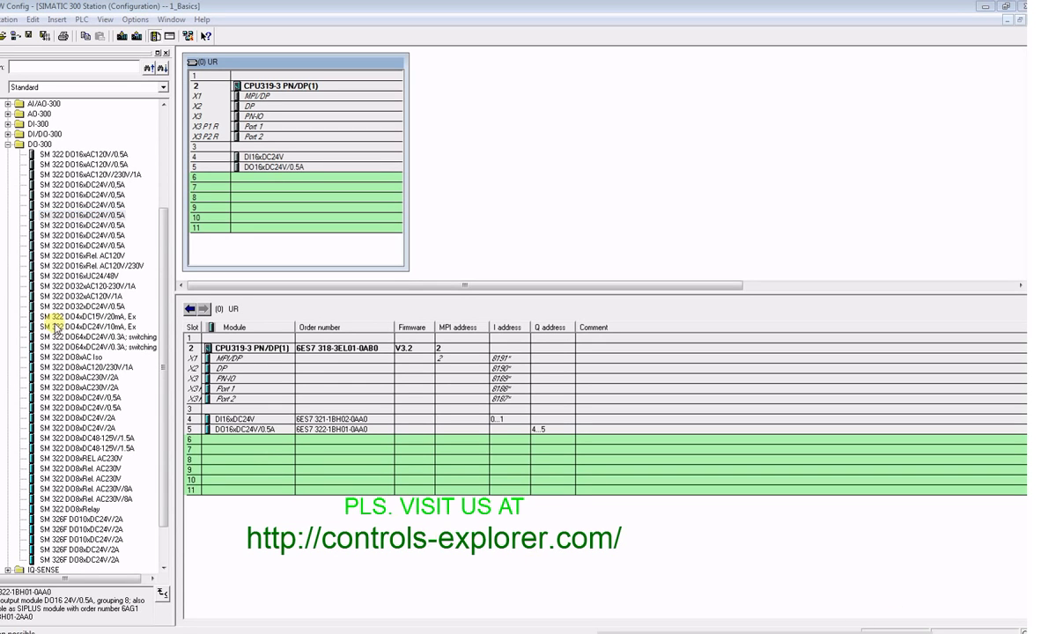
# - Place the SM 332 AO4x12Bit analog output module 6ES7 332-5HD01-0AB0 in slot 6 of the rack
pyautogui.click(8, 144)
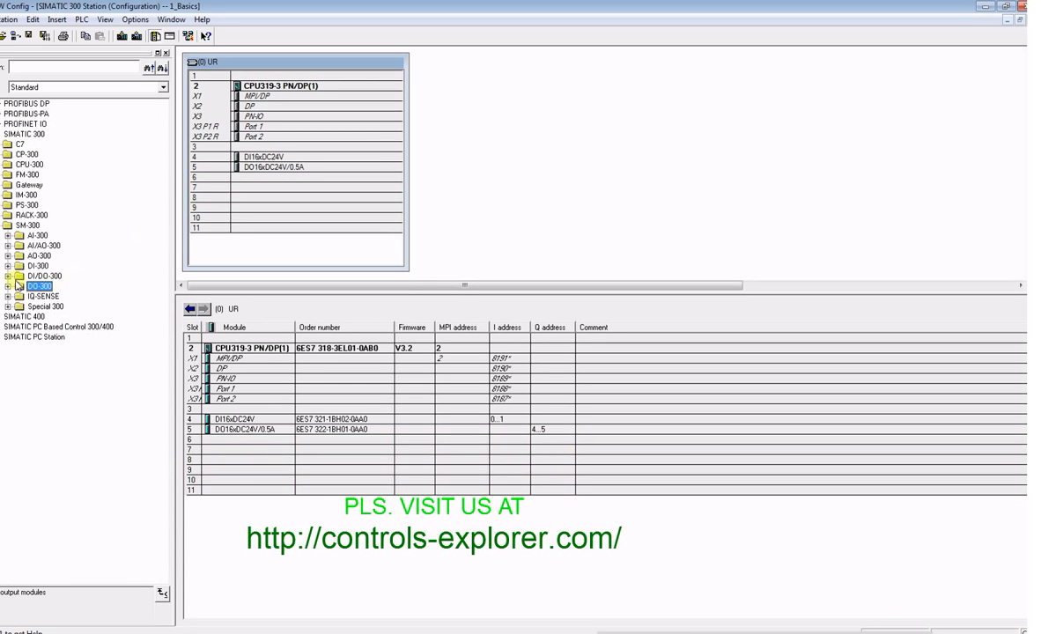
pyautogui.click(8, 256)
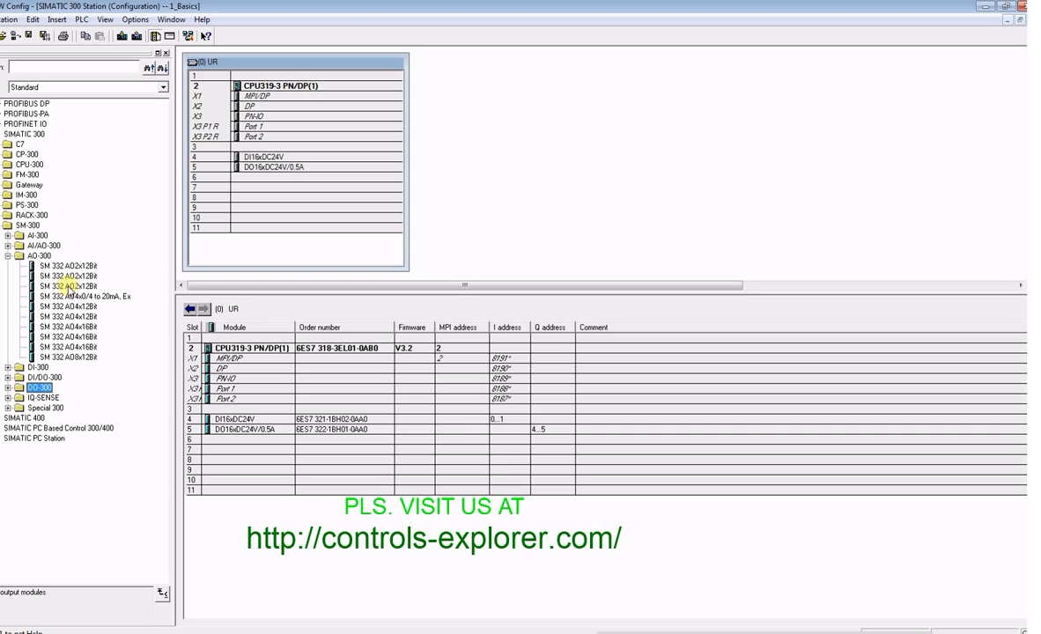
pyautogui.click(52, 316)
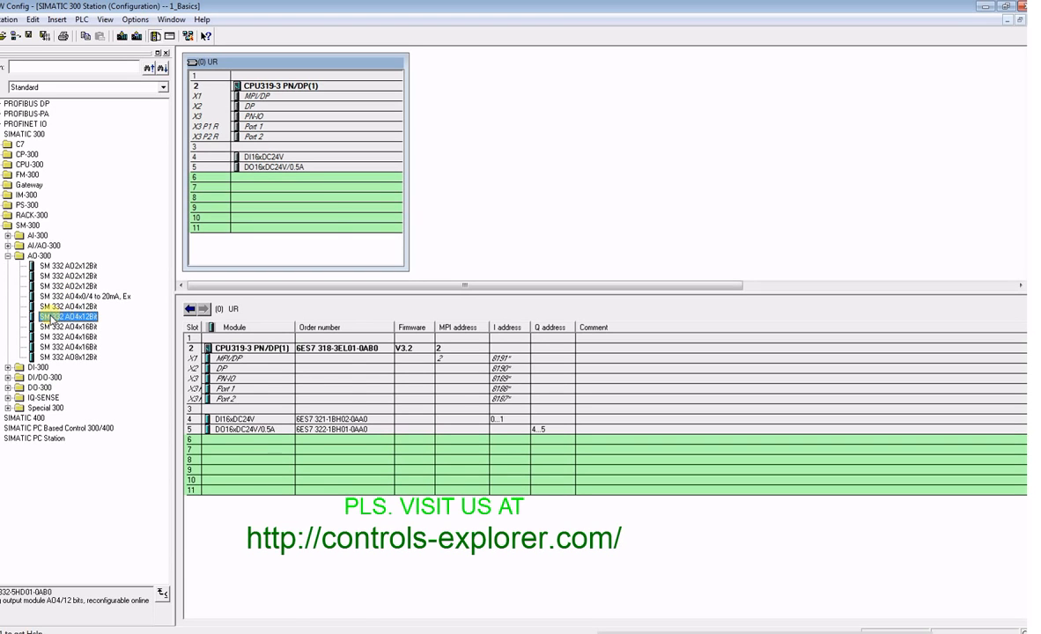
pyautogui.moveTo(53, 316)
pyautogui.mouseDown()
pyautogui.moveTo(225, 458)
pyautogui.moveTo(211, 439)
pyautogui.mouseUp()
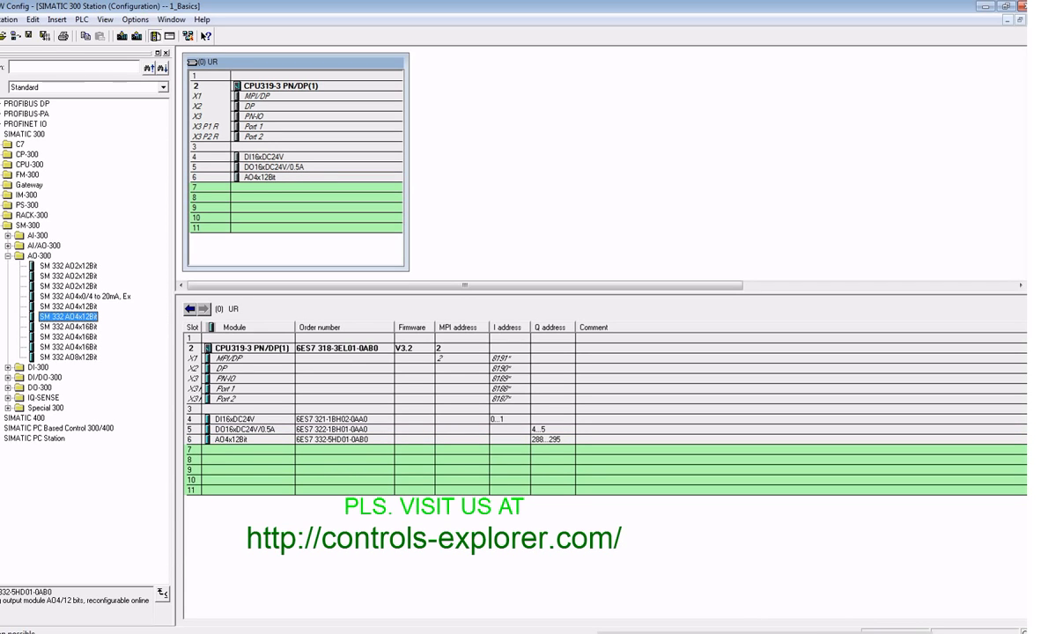
# - Set output 0 of the AO4x12Bit module in slot 6 to voltage type with a 0..10 V range
pyautogui.doubleClick(237, 445)
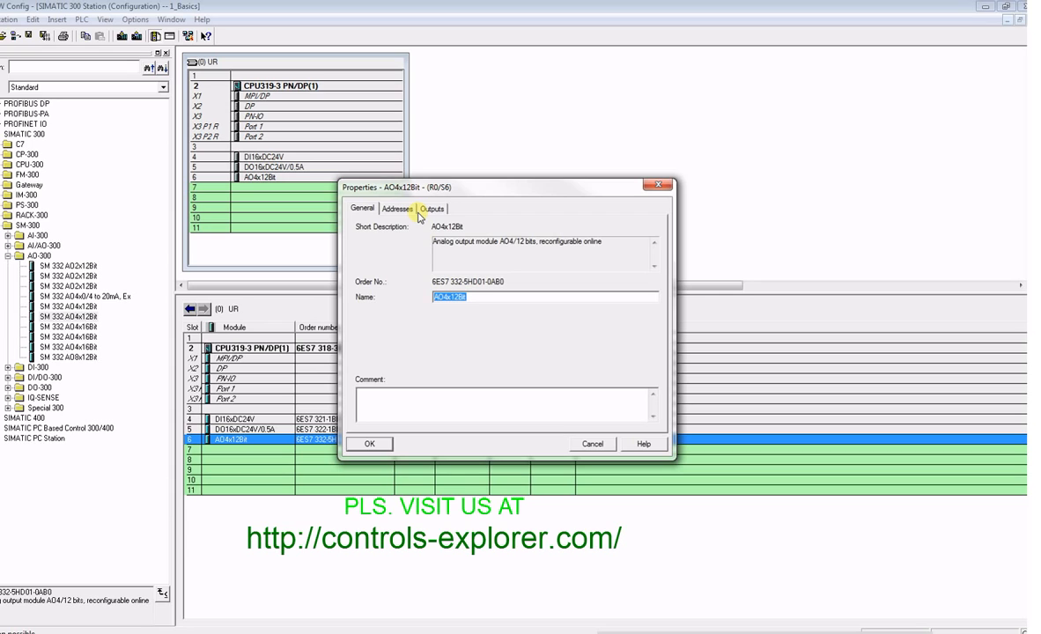
pyautogui.click(433, 210)
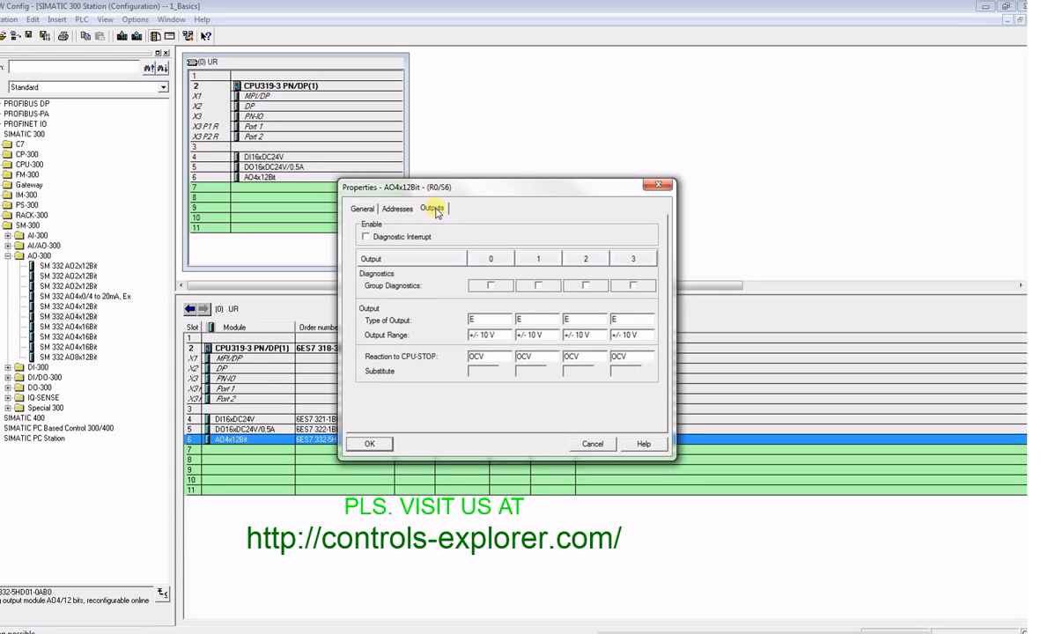
pyautogui.click(495, 320)
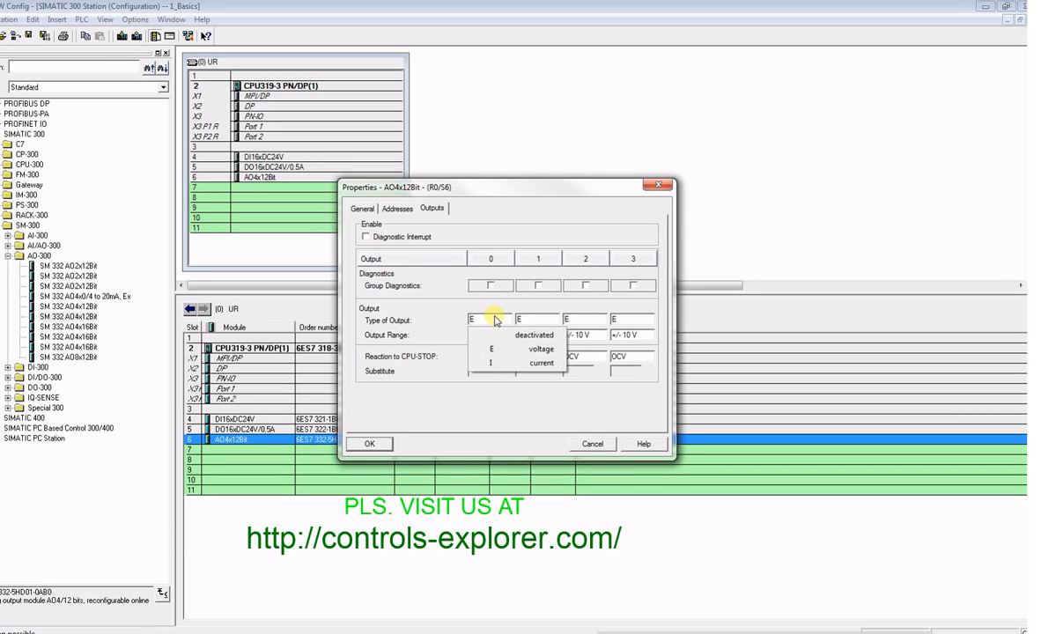
pyautogui.click(499, 359)
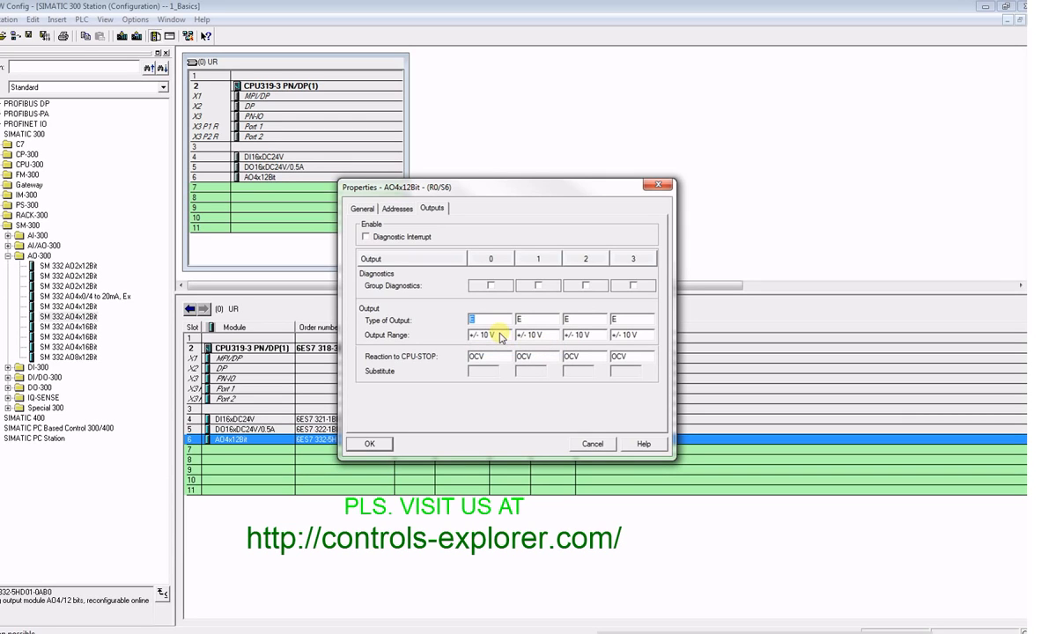
pyautogui.click(499, 336)
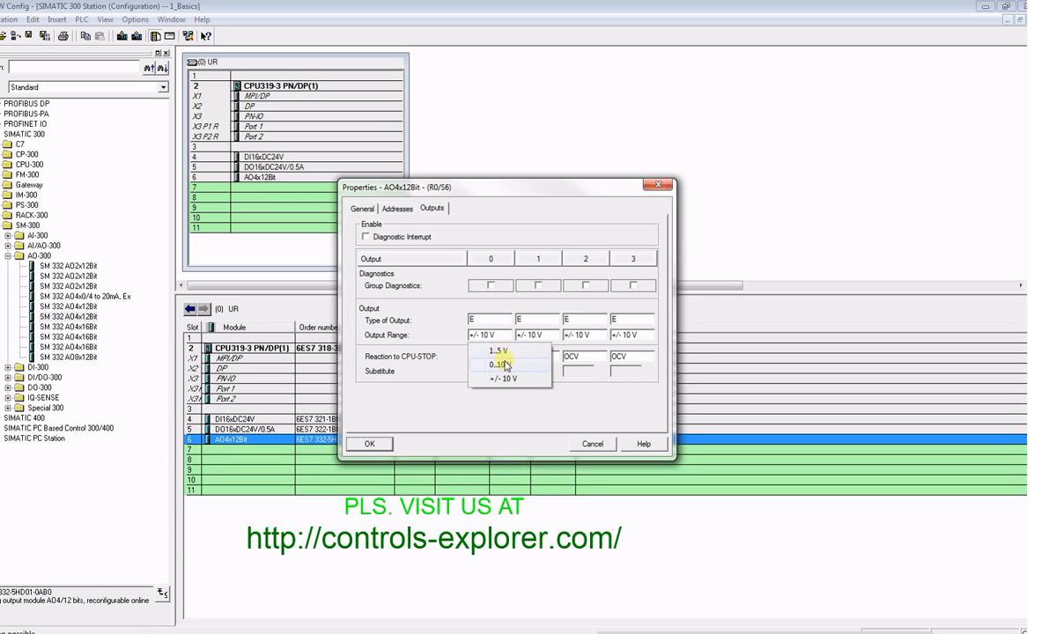
pyautogui.click(491, 355)
# - Set the range of outputs 1, 2 and 3 to 0..10 V and accept the analog output module's properties
pyautogui.click(538, 335)
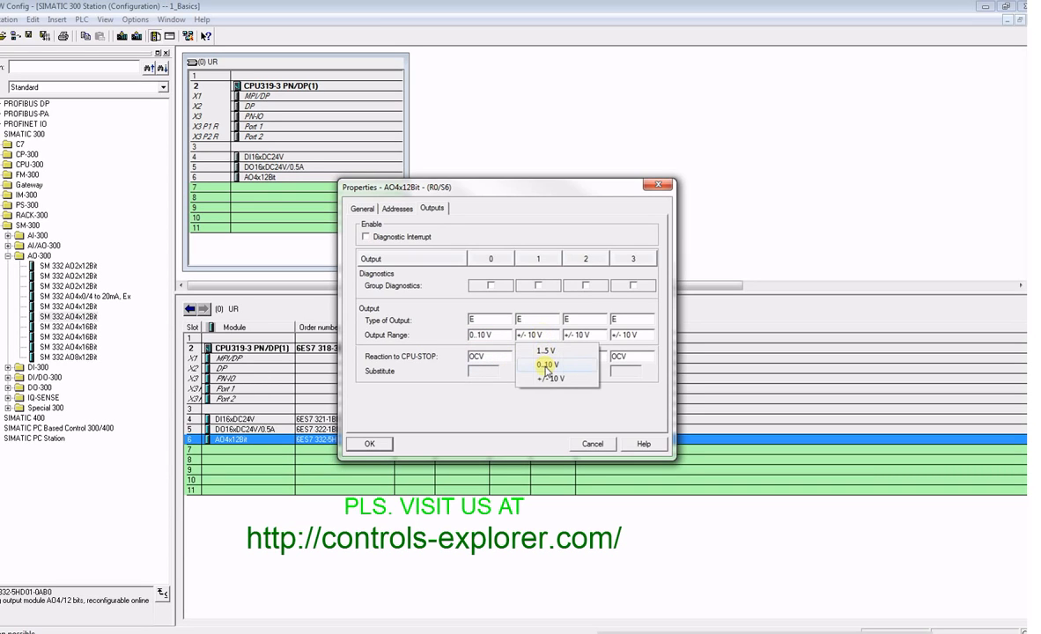
pyautogui.click(539, 356)
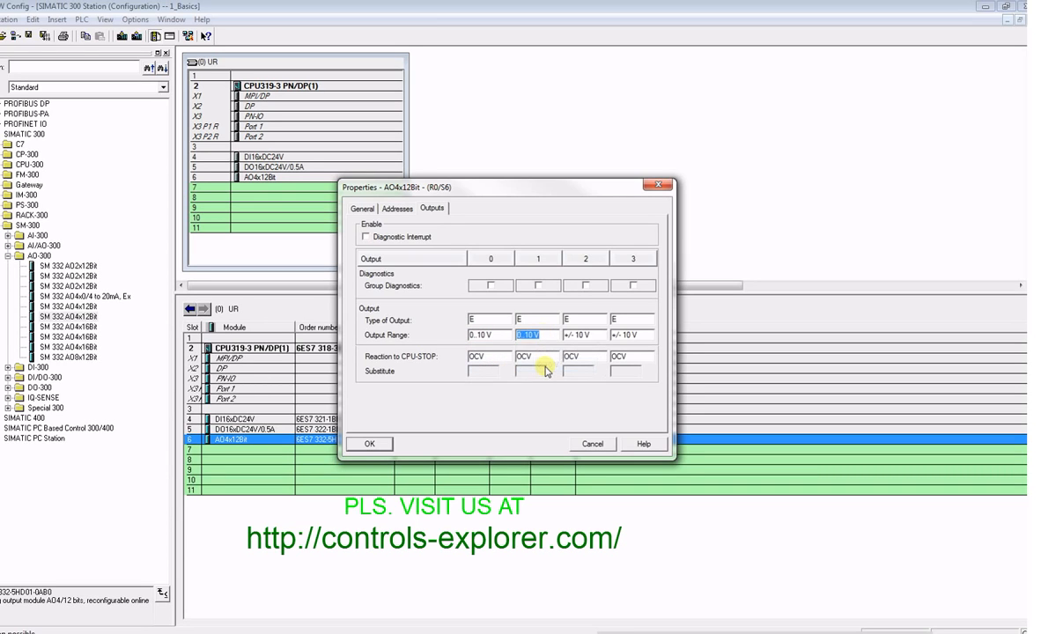
pyautogui.click(585, 336)
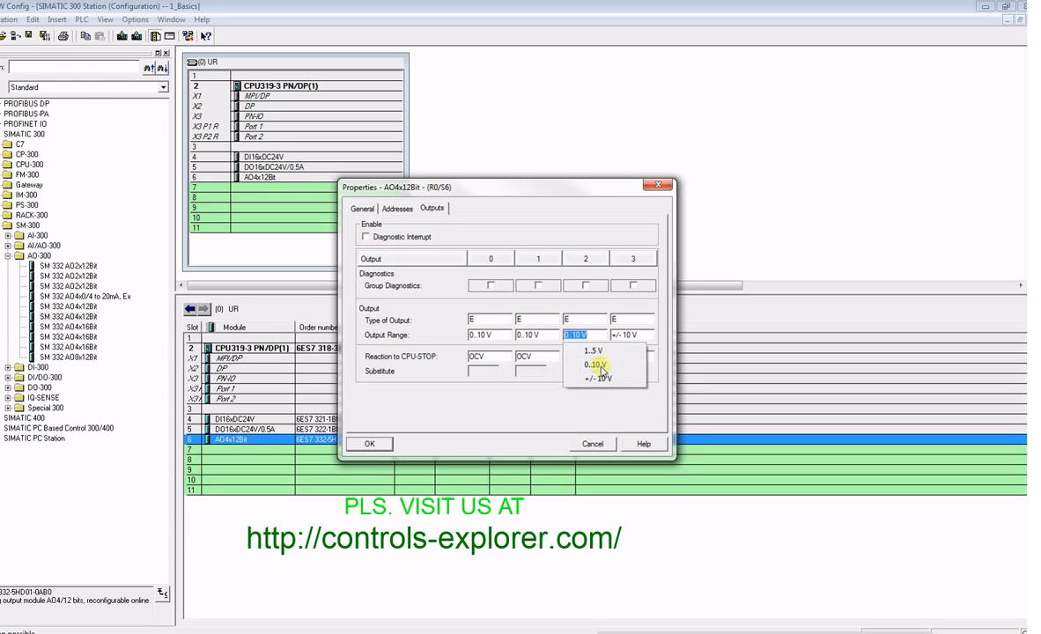
pyautogui.click(589, 355)
pyautogui.click(642, 339)
pyautogui.click(635, 356)
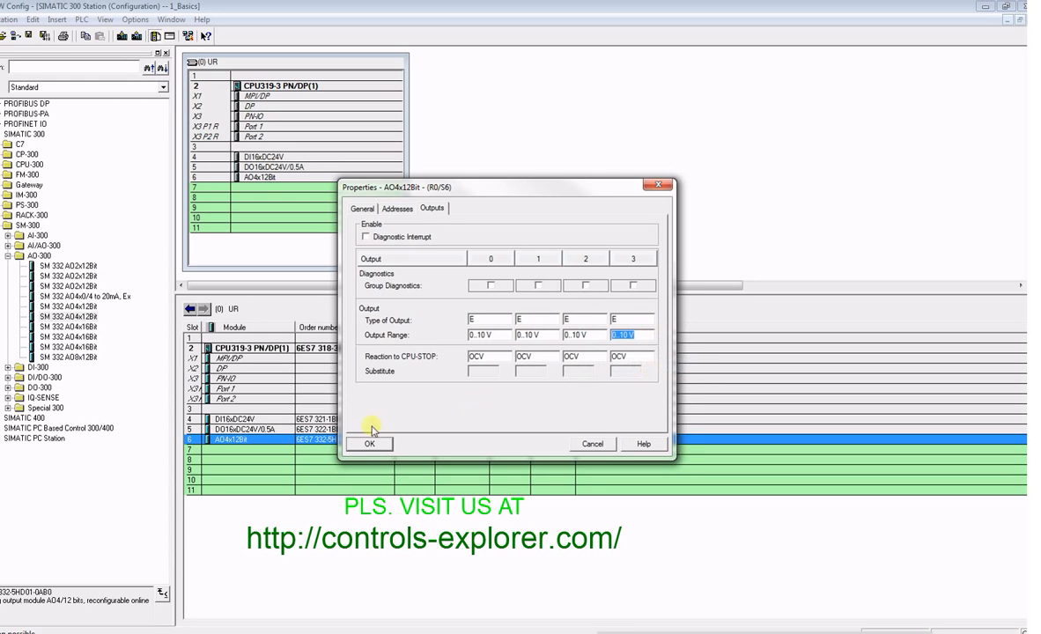
pyautogui.click(369, 445)
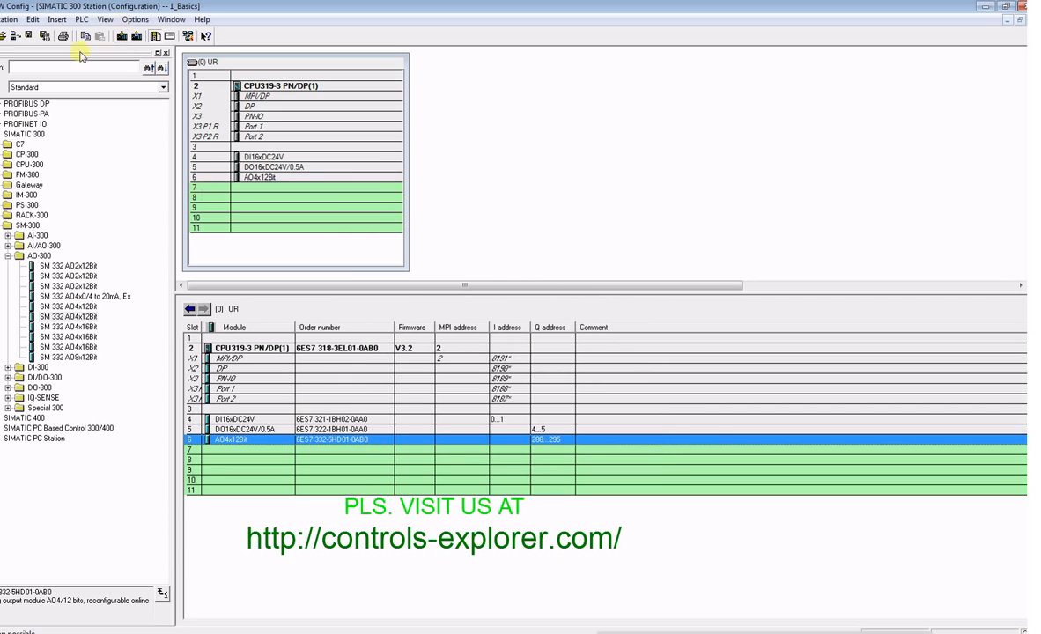
# - Save and compile the station's hardware configuration, and collapse the SM-300 folder in the hardware catalog
pyautogui.click(43, 39)
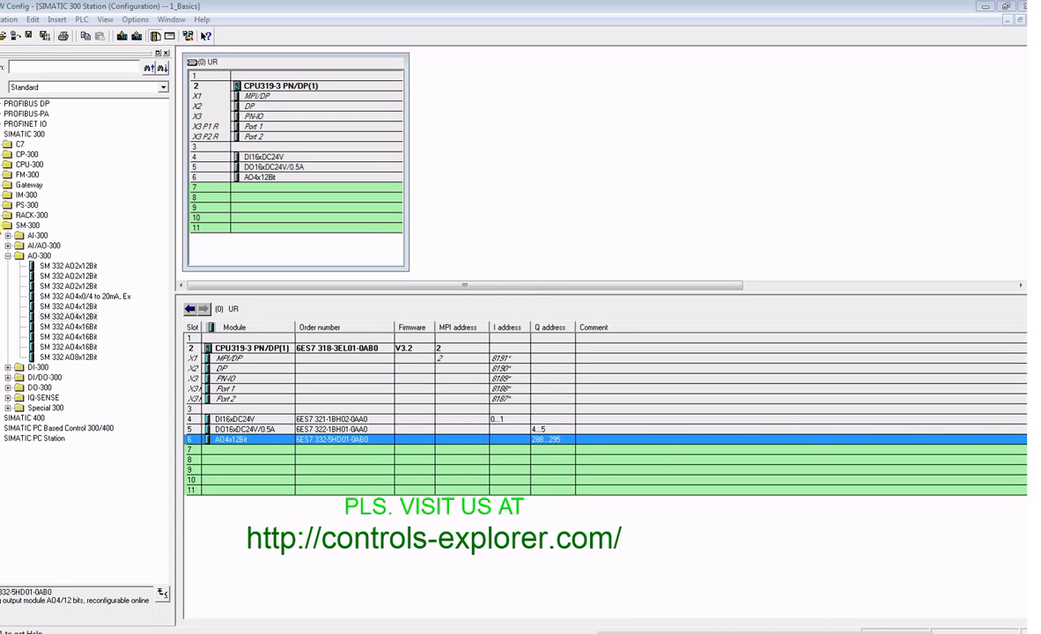
pyautogui.click(7, 225)
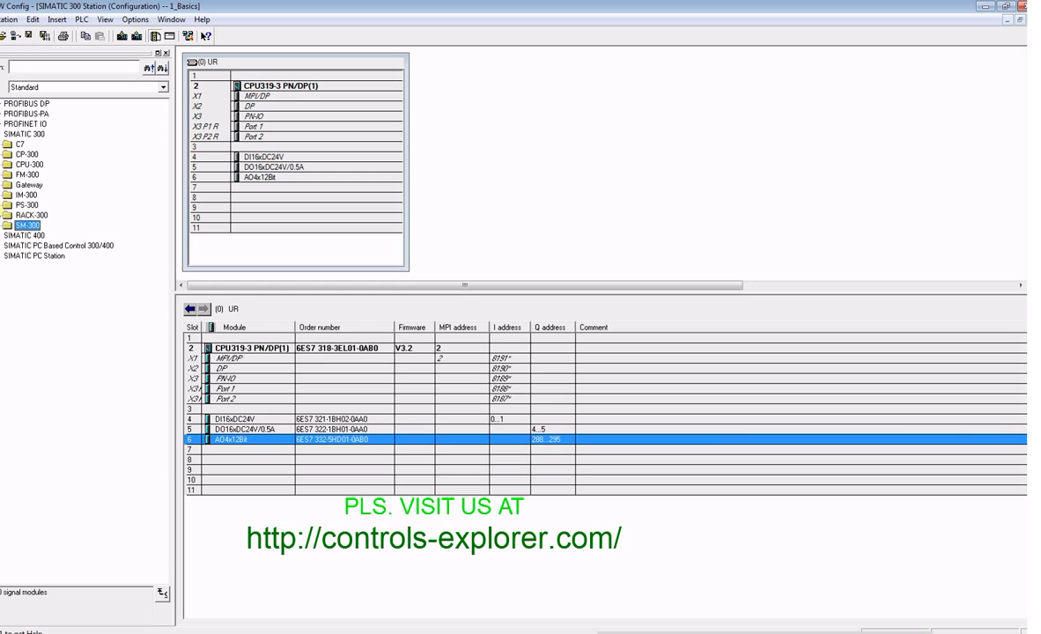
# - Place the PS 307 5A power supply 6ES7 307-1EA00-0AA0 in slot 1 of the rack, and save and compile the station configuration
pyautogui.click(2, 204)
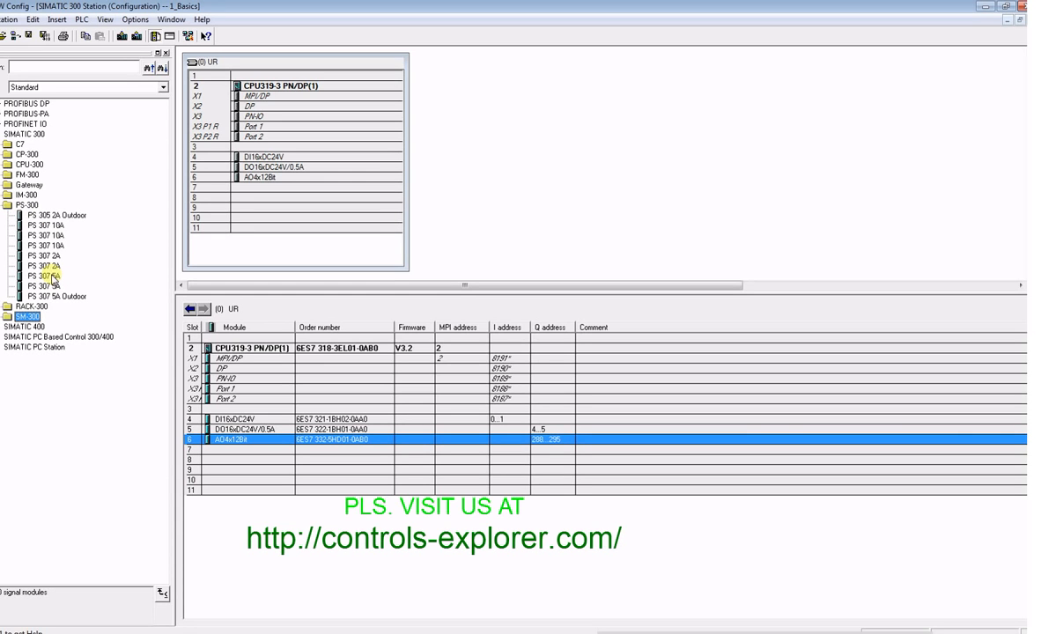
pyautogui.click(45, 276)
pyautogui.moveTo(44, 277); pyautogui.dragTo(227, 79)
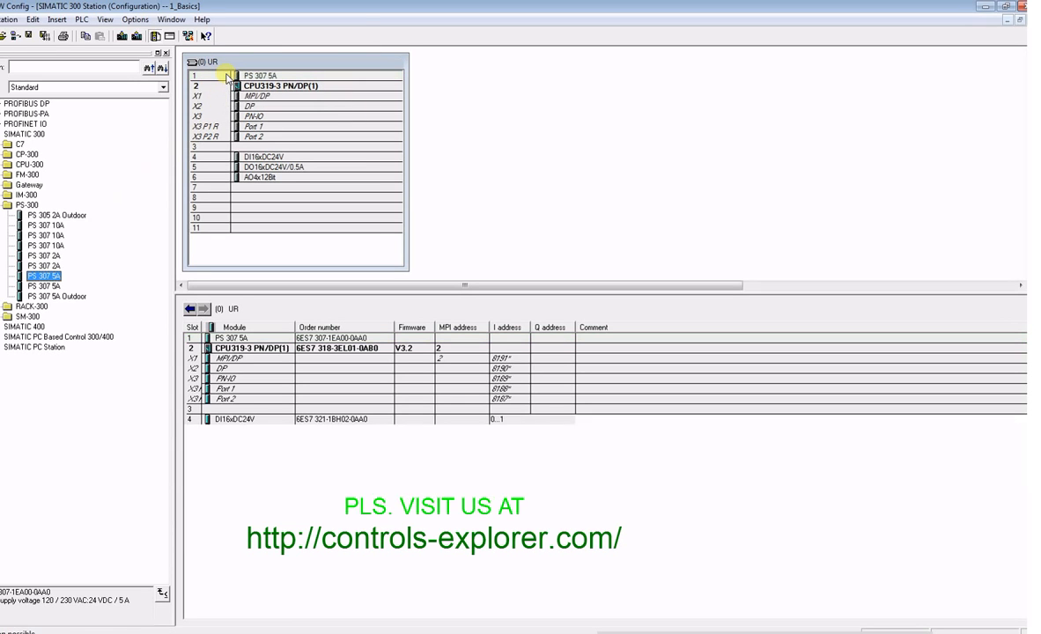
pyautogui.click(44, 36)
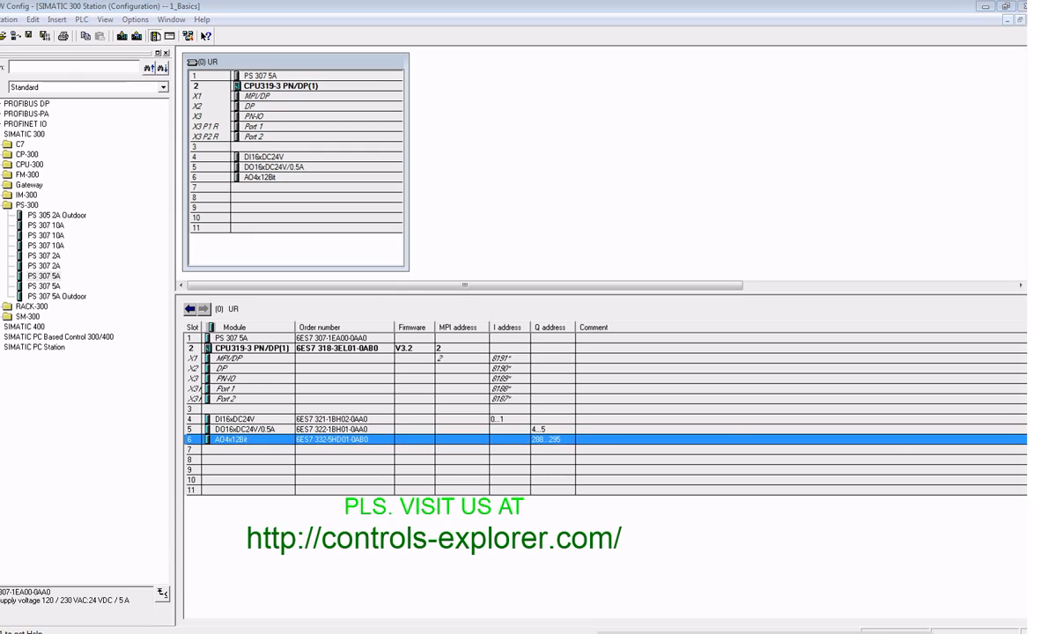
# - Set the IP address of the CPU's PN-IO Ethernet interface to 192.168.1.1
pyautogui.click(287, 117)
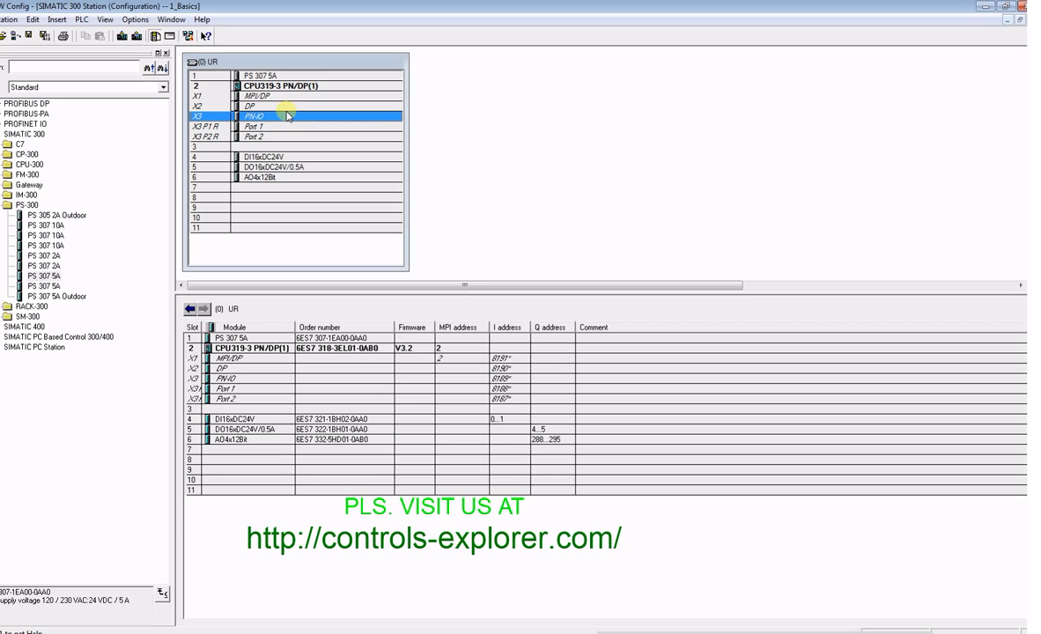
pyautogui.doubleClick(287, 116)
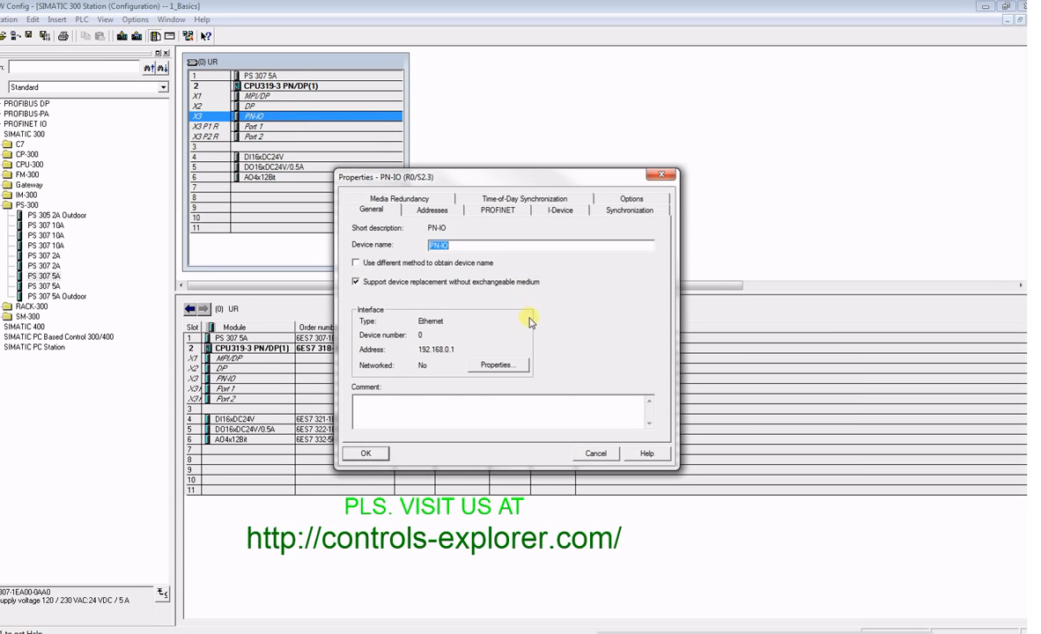
pyautogui.click(494, 364)
pyautogui.click(460, 309)
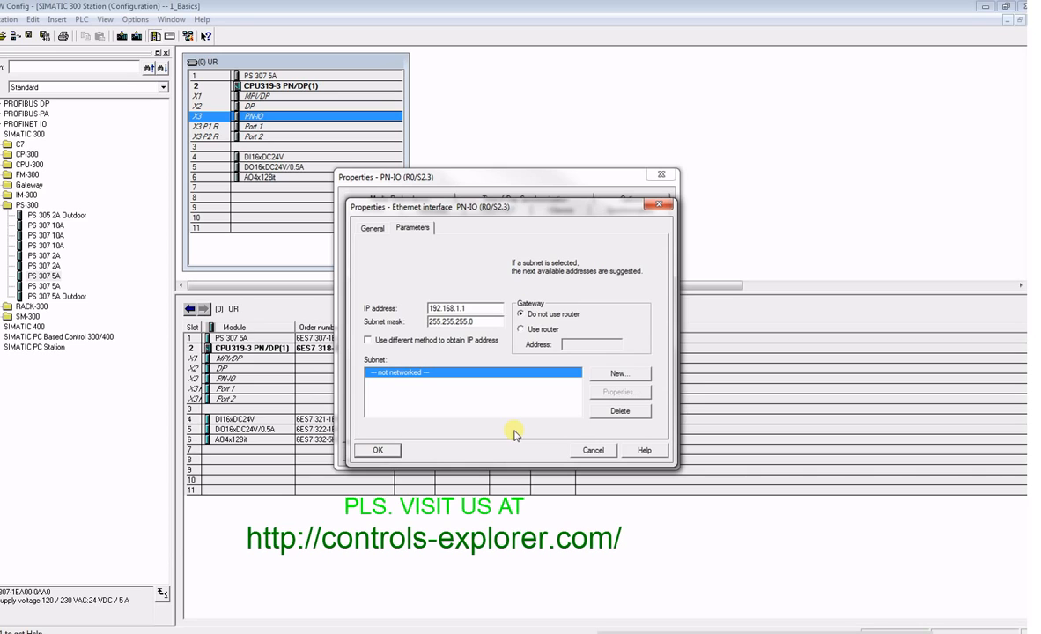
# - Connect the PN-IO interface to a new Ethernet subnet and accept the interface and PN-IO properties
pyautogui.click(618, 373)
pyautogui.click(382, 453)
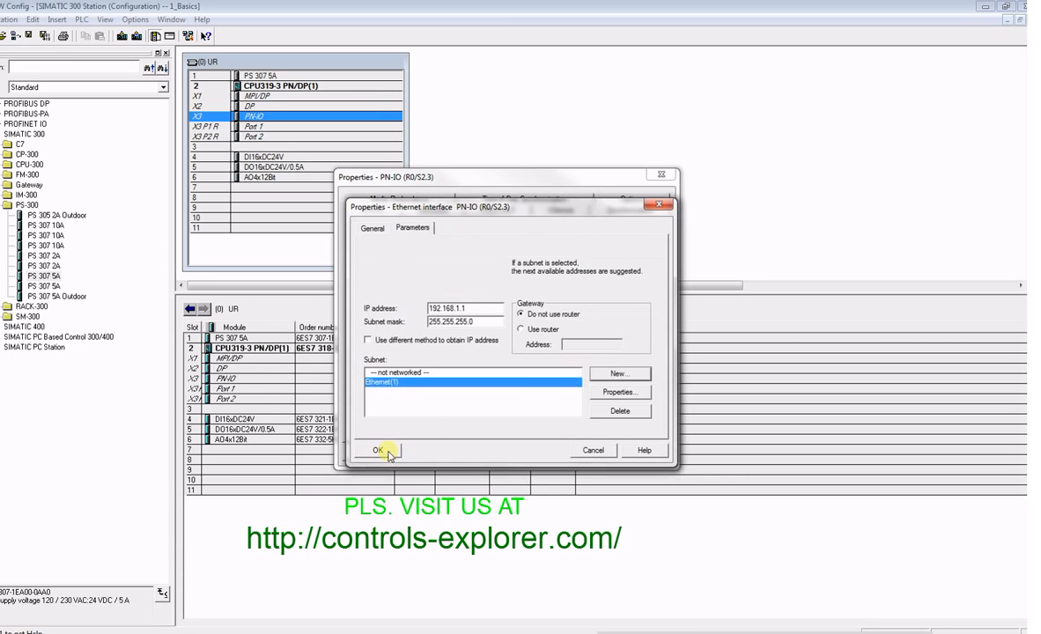
pyautogui.click(381, 451)
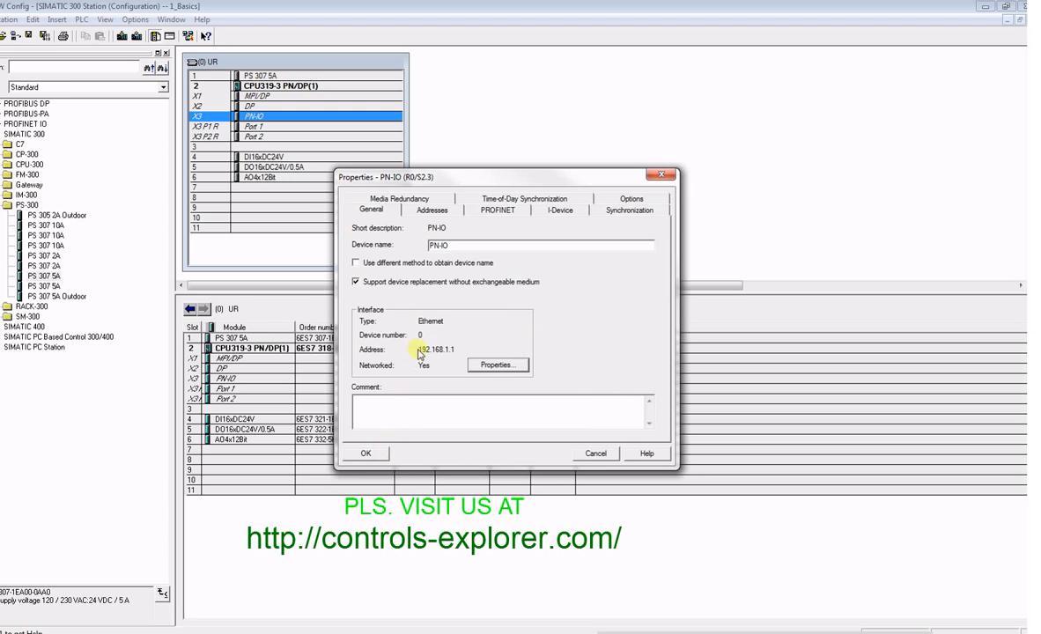
pyautogui.click(367, 455)
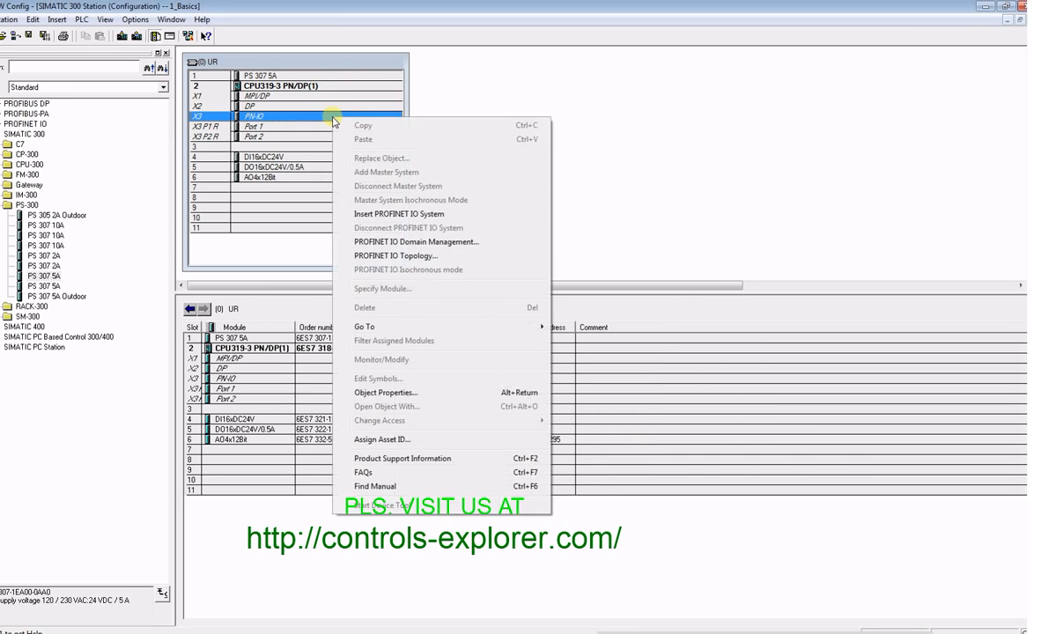
# - Insert a PROFINET IO system on the CPU's PN-IO interface, and collapse the PS-300 folder in the hardware catalog
pyautogui.rightClick(333, 118)
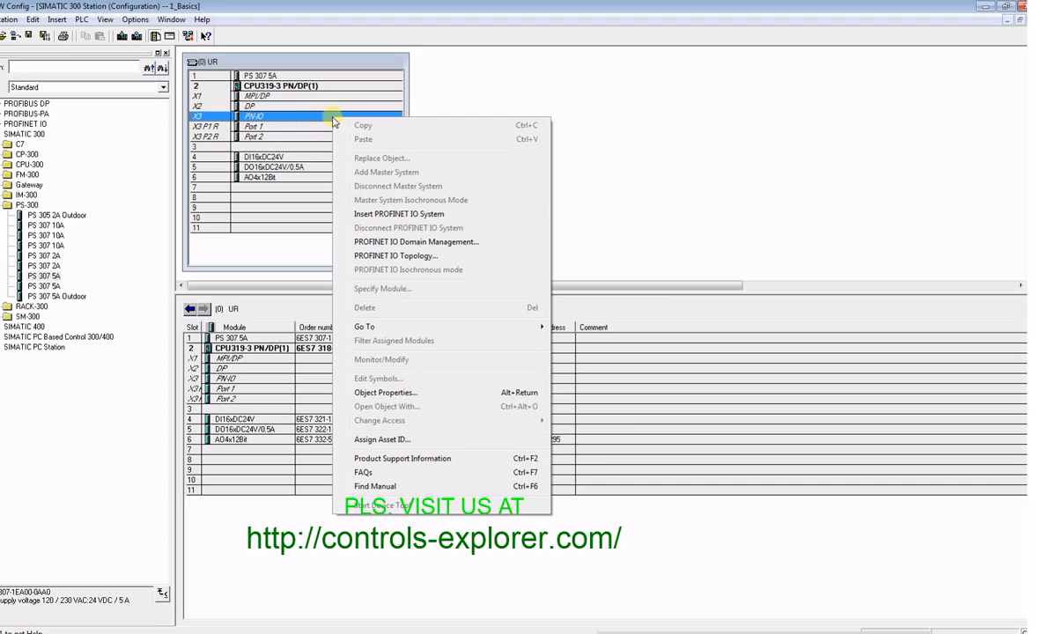
pyautogui.click(385, 213)
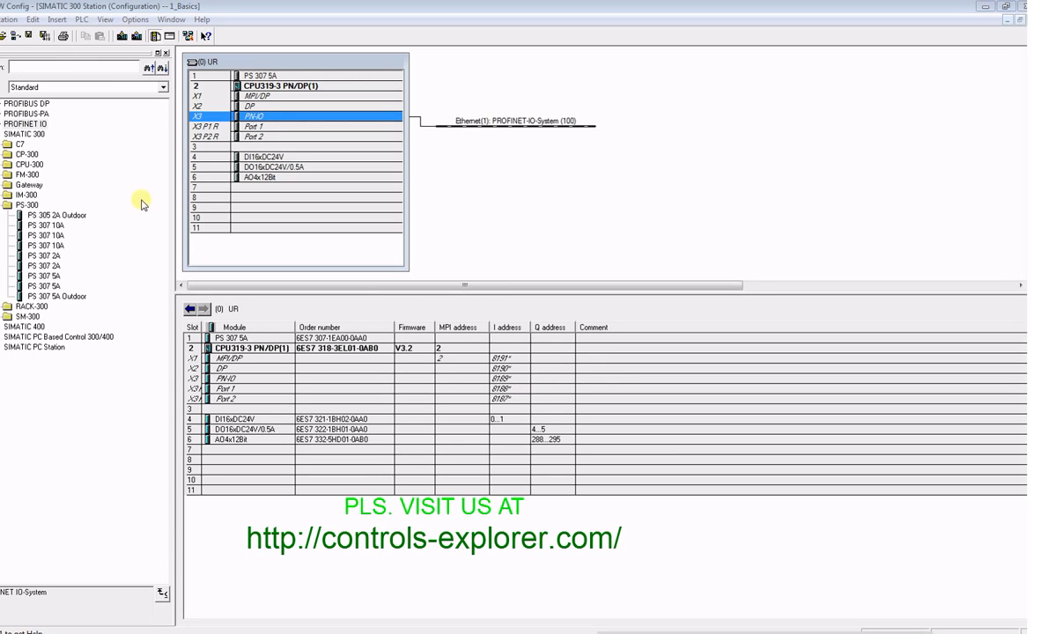
pyautogui.click(5, 205)
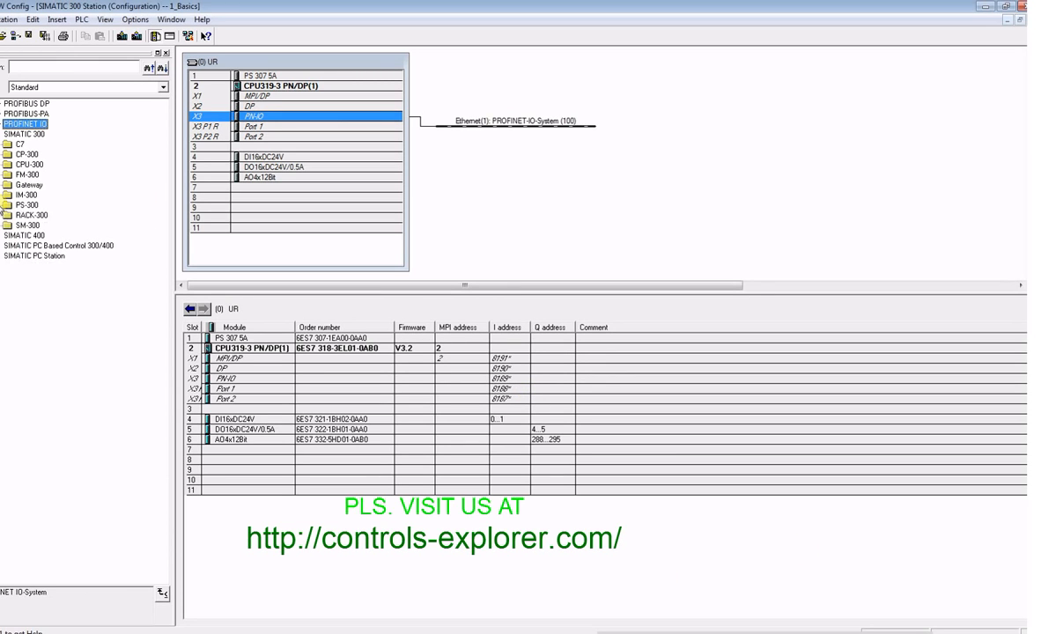
# - Attach an ET 200S IM151-3 PN ST V7.0 interface module from the PROFINET IO catalog to the PROFINET IO system line
pyautogui.click(22, 124)
pyautogui.click(2, 123)
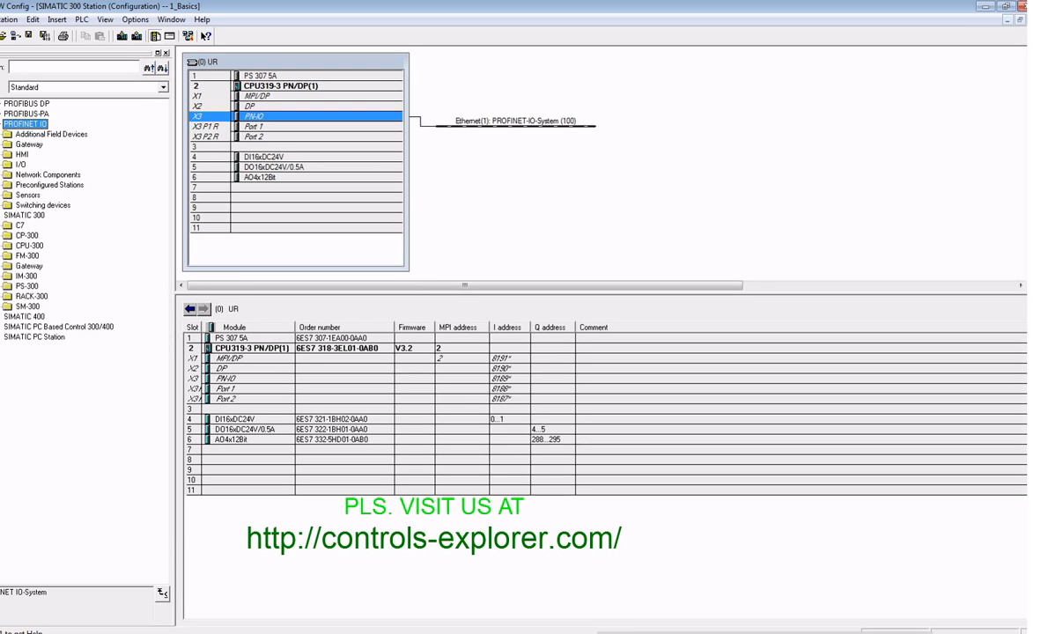
pyautogui.click(2, 164)
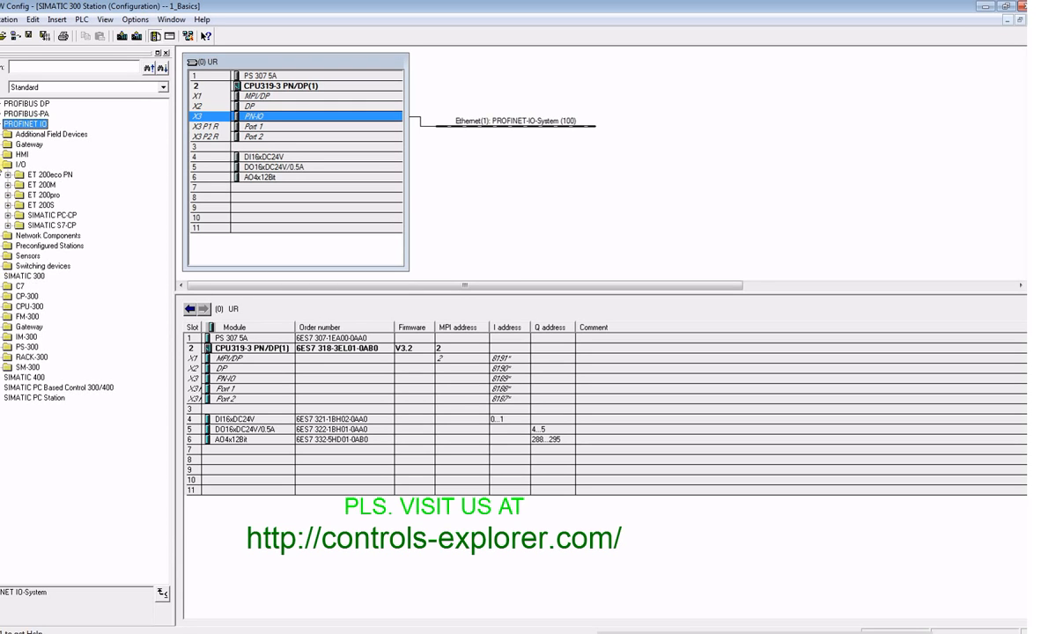
pyautogui.click(7, 204)
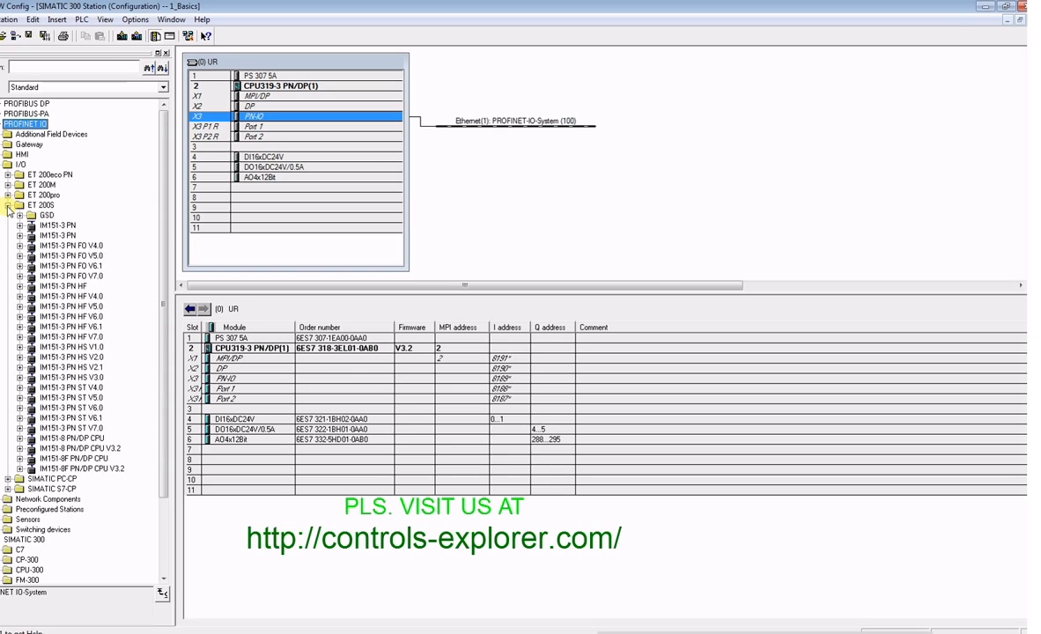
pyautogui.click(93, 427)
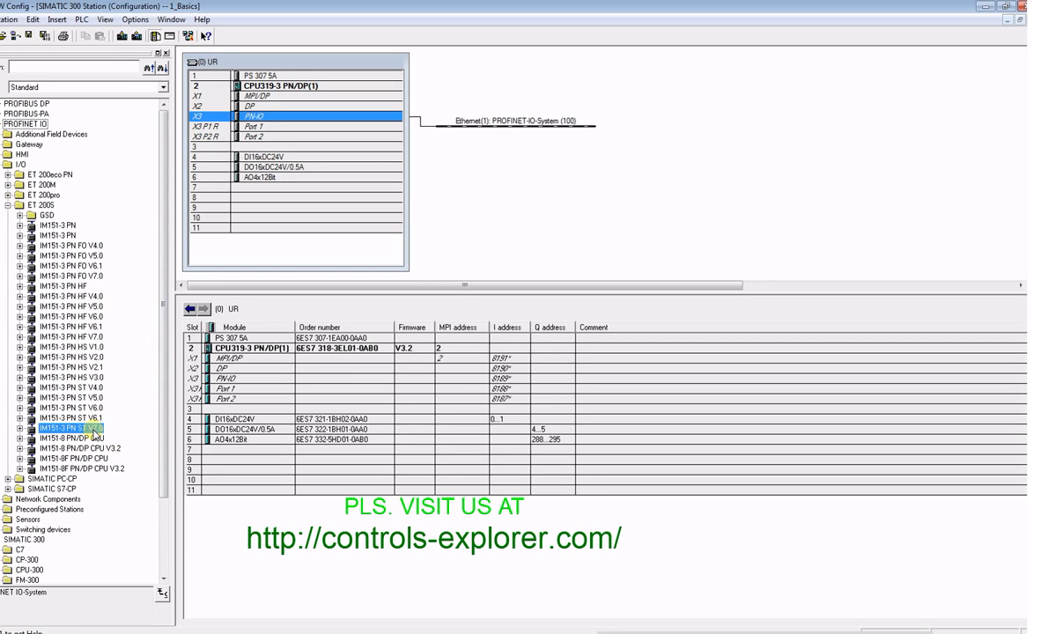
pyautogui.moveTo(93, 427); pyautogui.dragTo(520, 132)
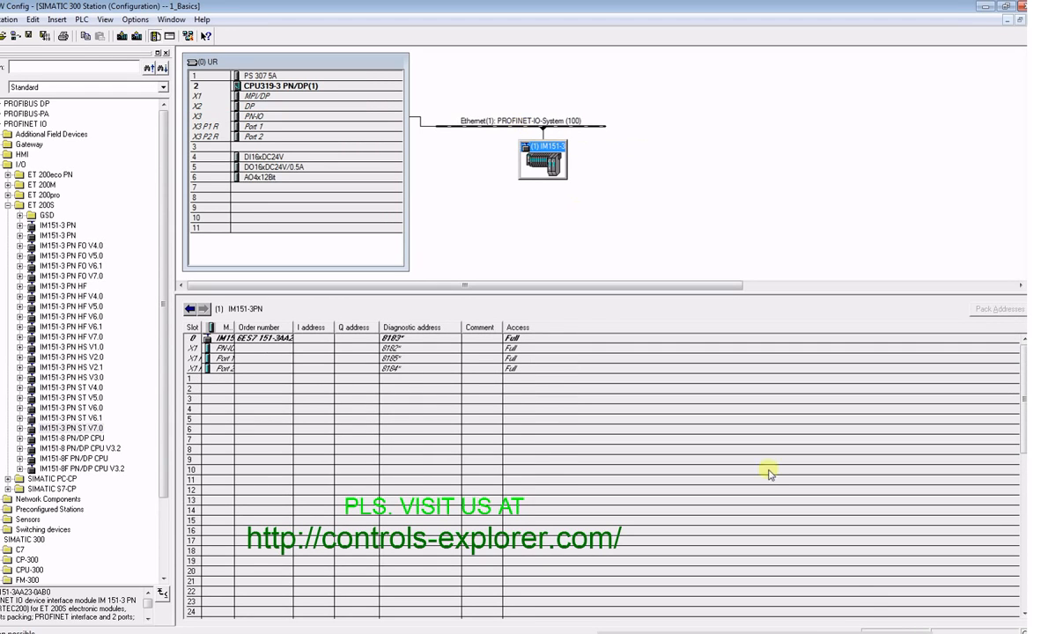
# - Rename the IM151-3PN device on the PROFINET IO system as MotorPower
pyautogui.doubleClick(539, 161)
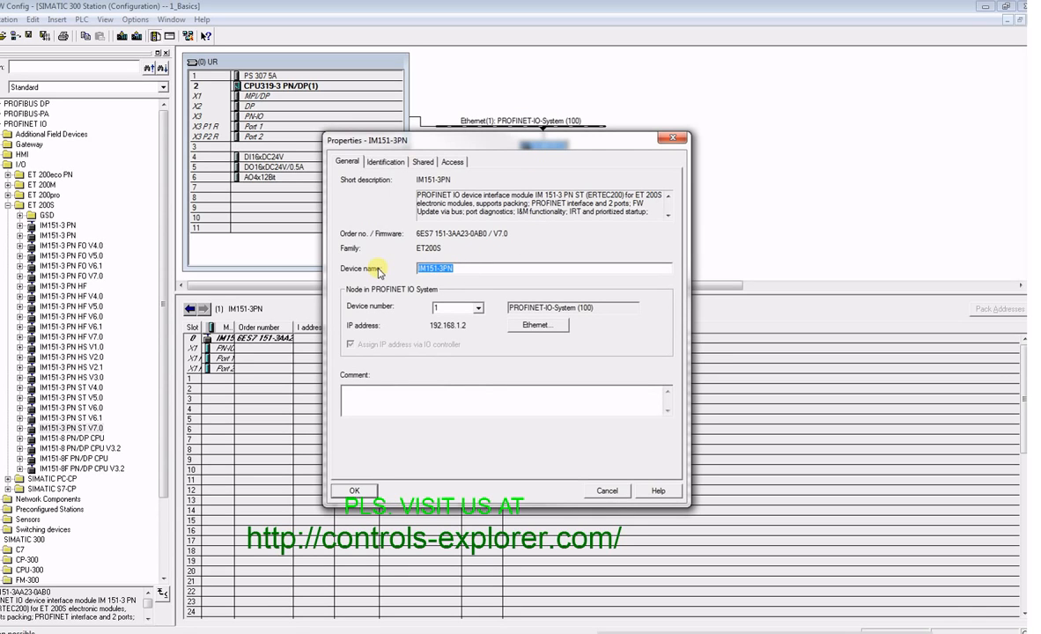
pyautogui.write('Motor')
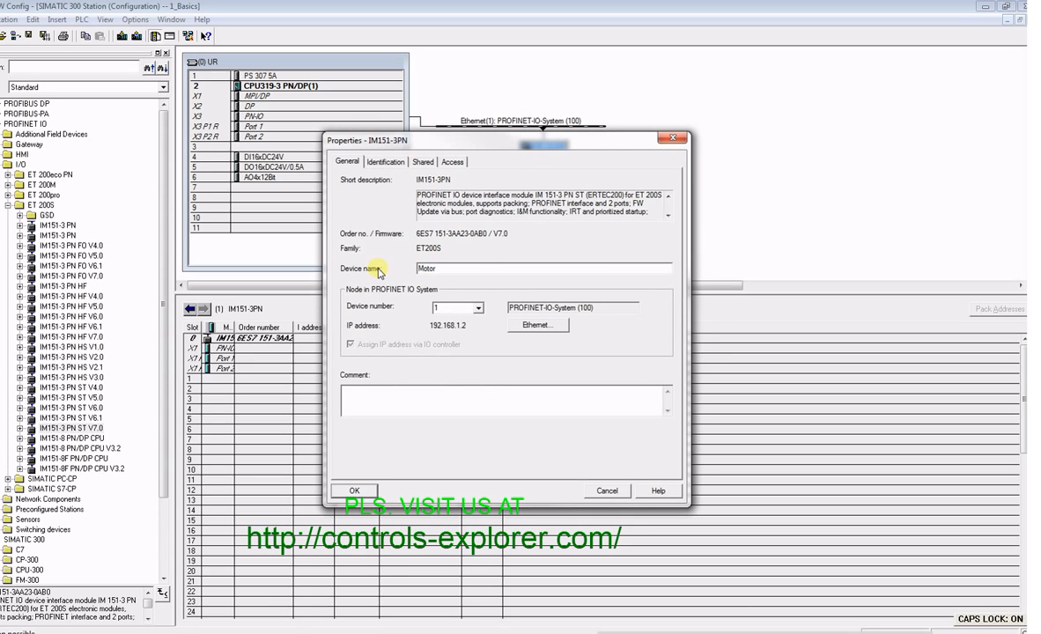
pyautogui.write('P')
pyautogui.press('capslock')
pyautogui.write('ower')
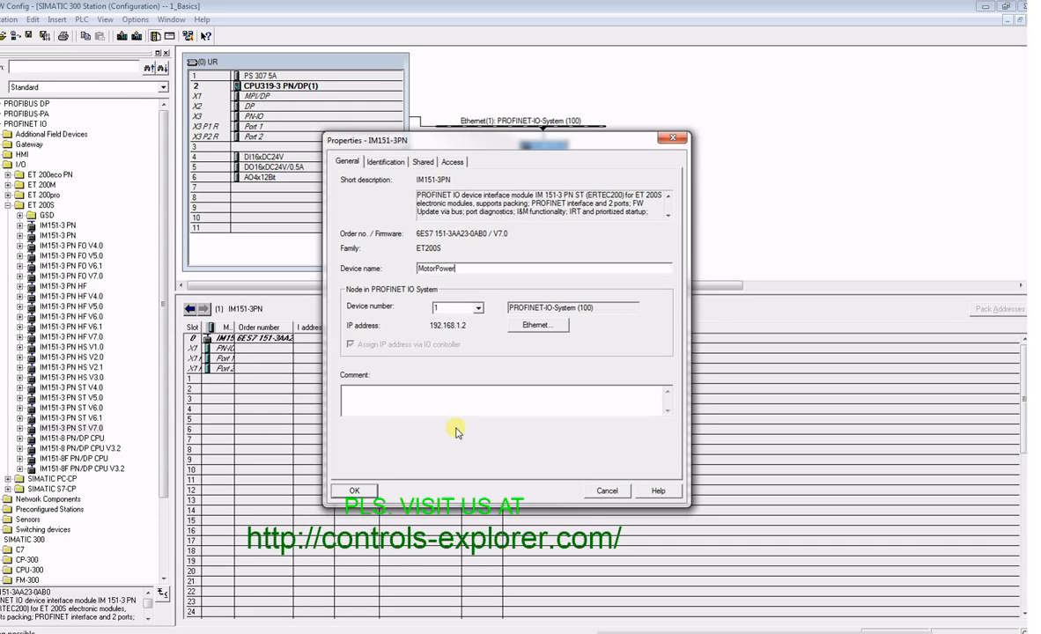
pyautogui.click(353, 490)
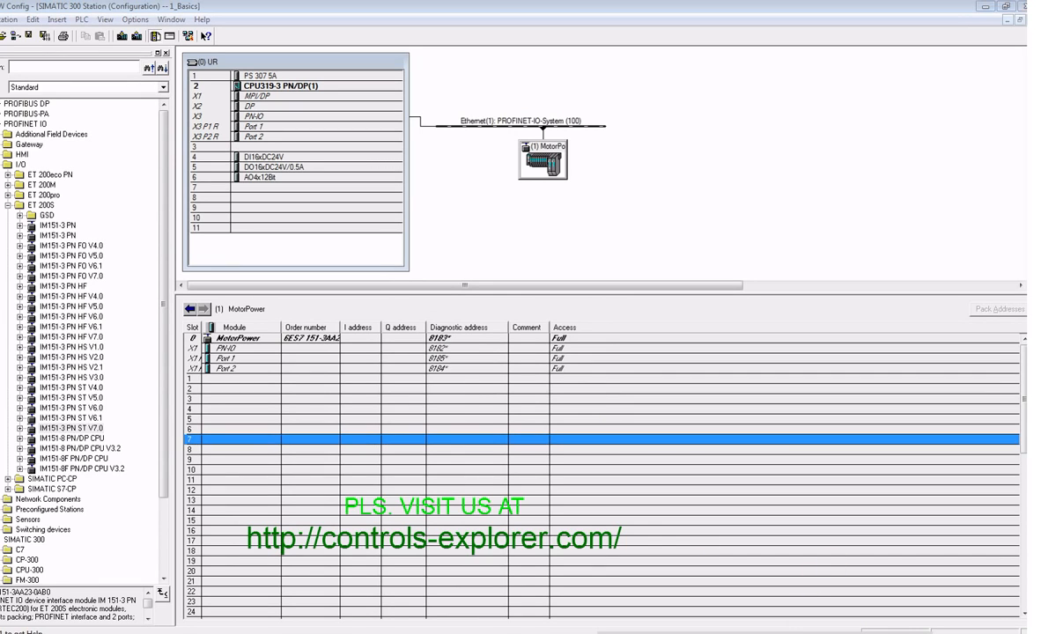
# - Place the PM-E DC24V power module 6ES7 138-4CA01-0AA0 in slot 1 of the MotorPower device and widen the Order number column
pyautogui.scroll(-2, 79, 343)
pyautogui.click(550, 167)
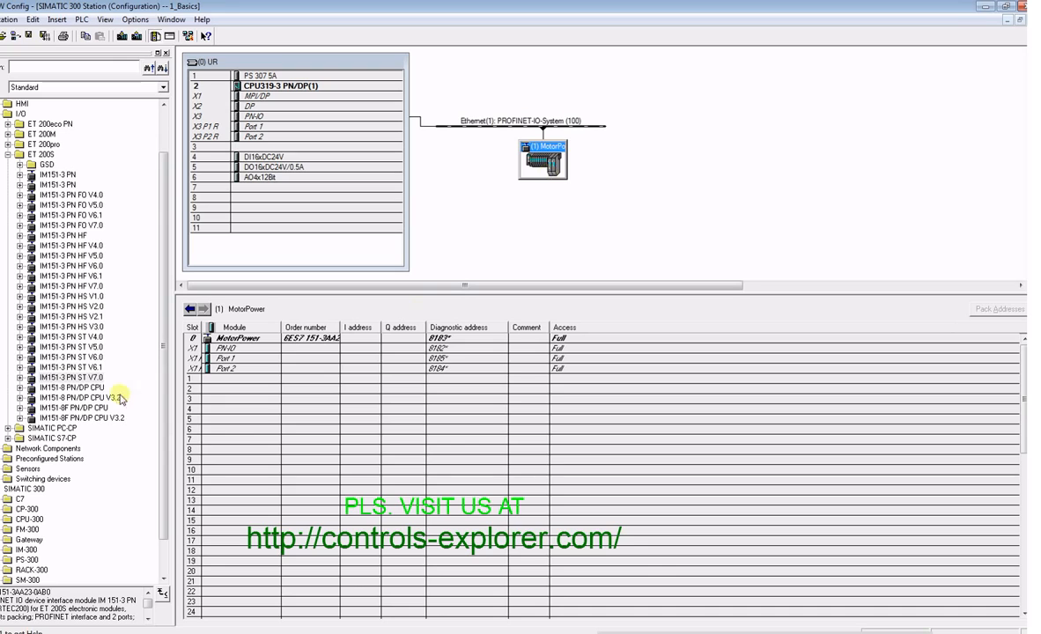
pyautogui.click(66, 376)
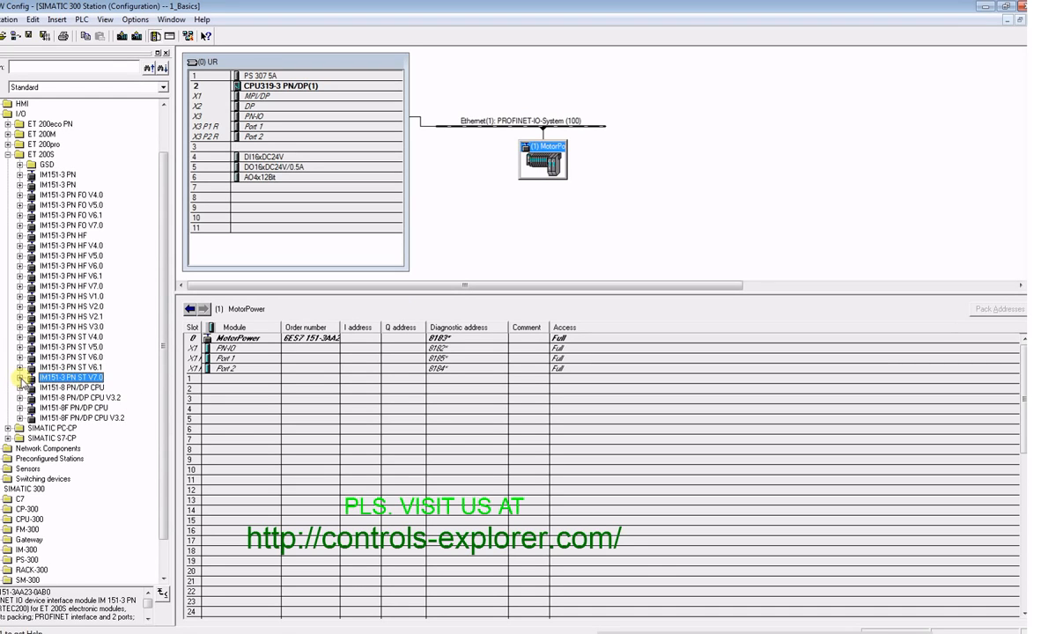
pyautogui.click(20, 377)
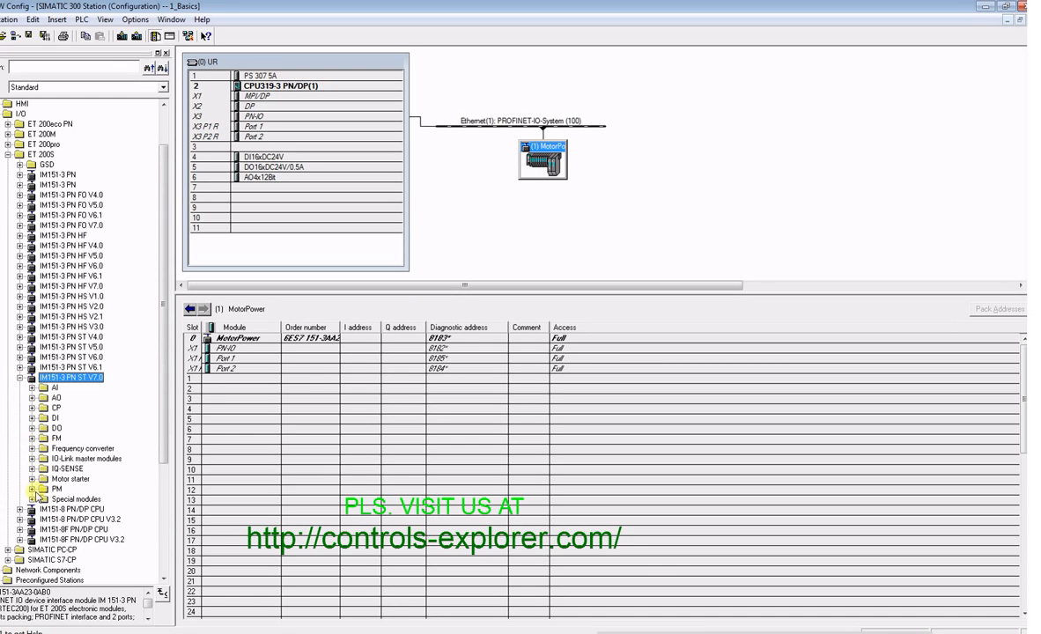
pyautogui.click(31, 489)
pyautogui.click(84, 549)
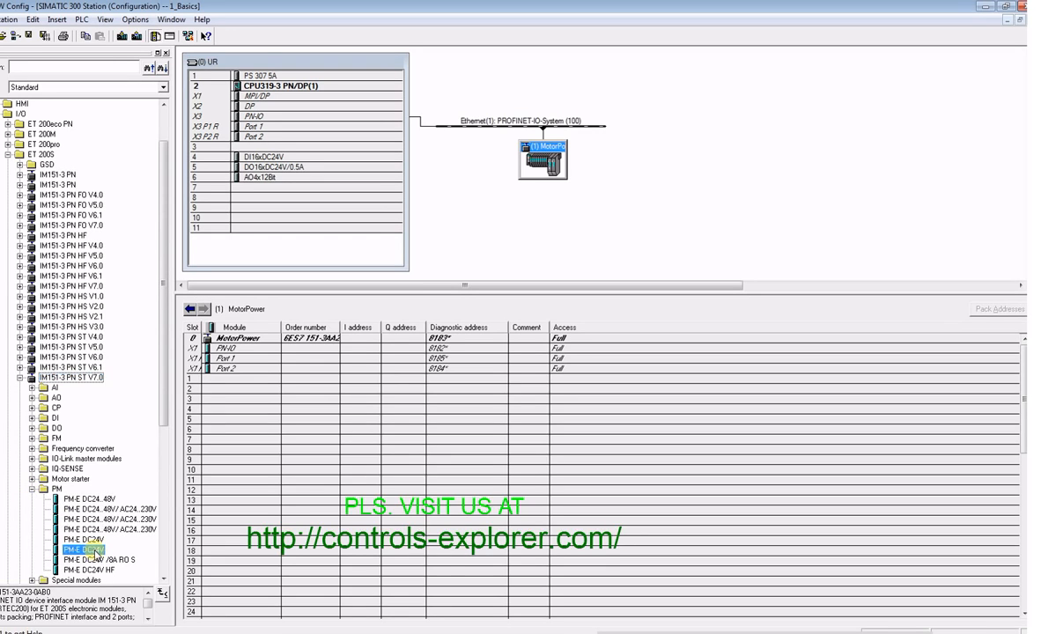
pyautogui.moveTo(78, 553); pyautogui.dragTo(211, 383)
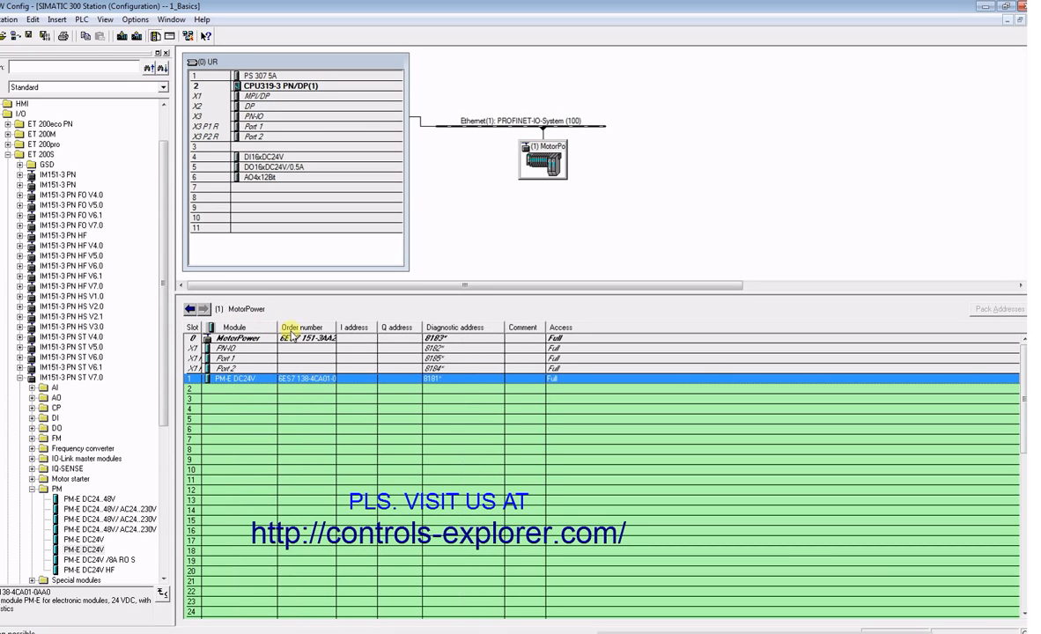
pyautogui.moveTo(338, 328); pyautogui.dragTo(370, 331)
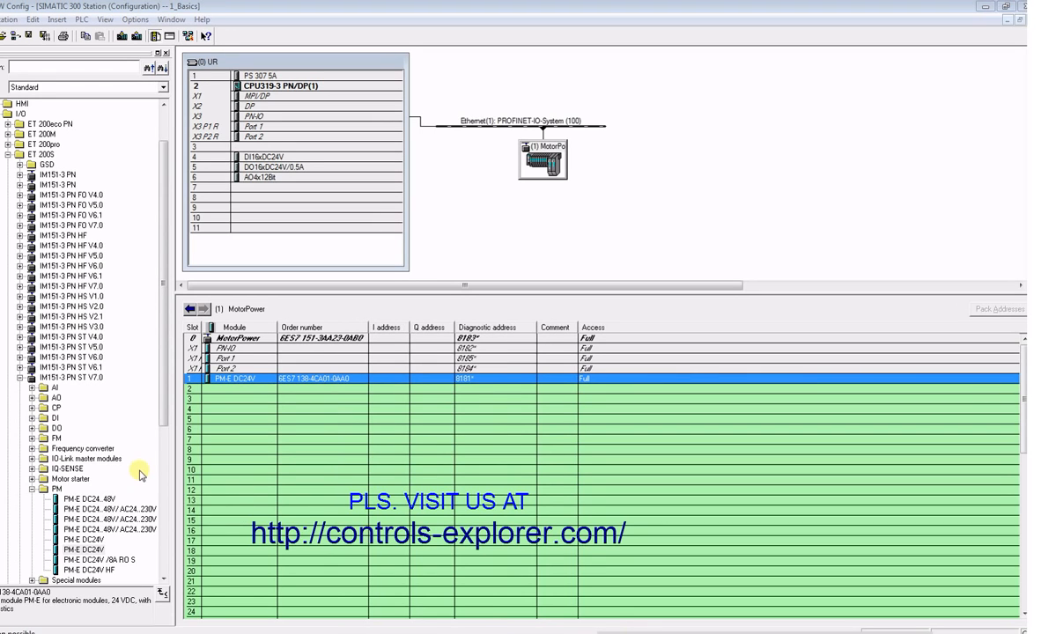
# - Place the 8DI DC24V digital input module 6ES7 131-4BF00-0AA0 in slot 2 of MotorPower and widen the Module column
pyautogui.click(32, 490)
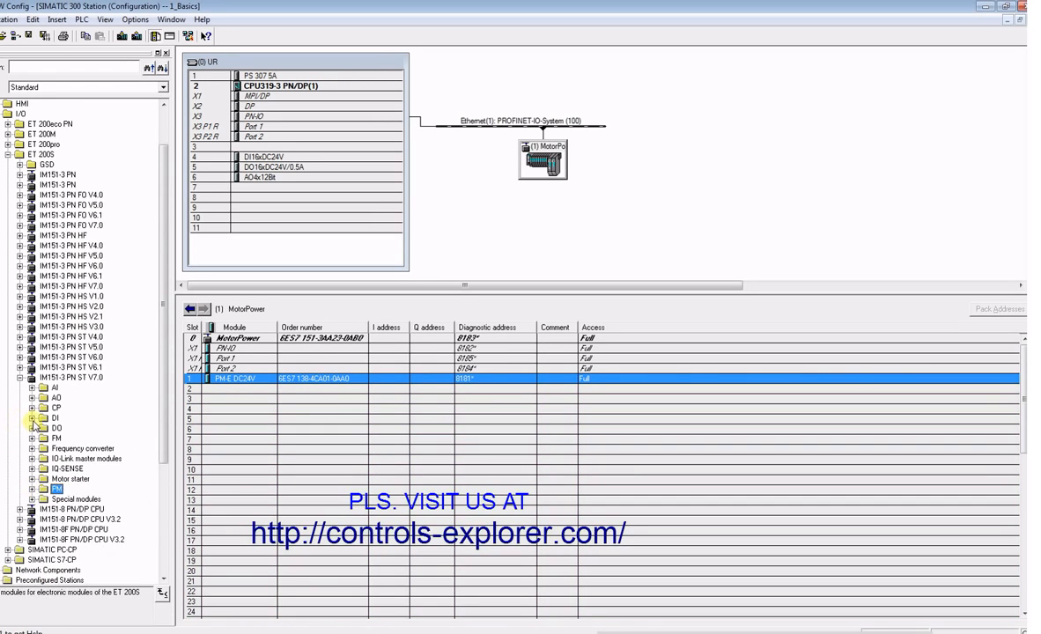
pyautogui.click(32, 418)
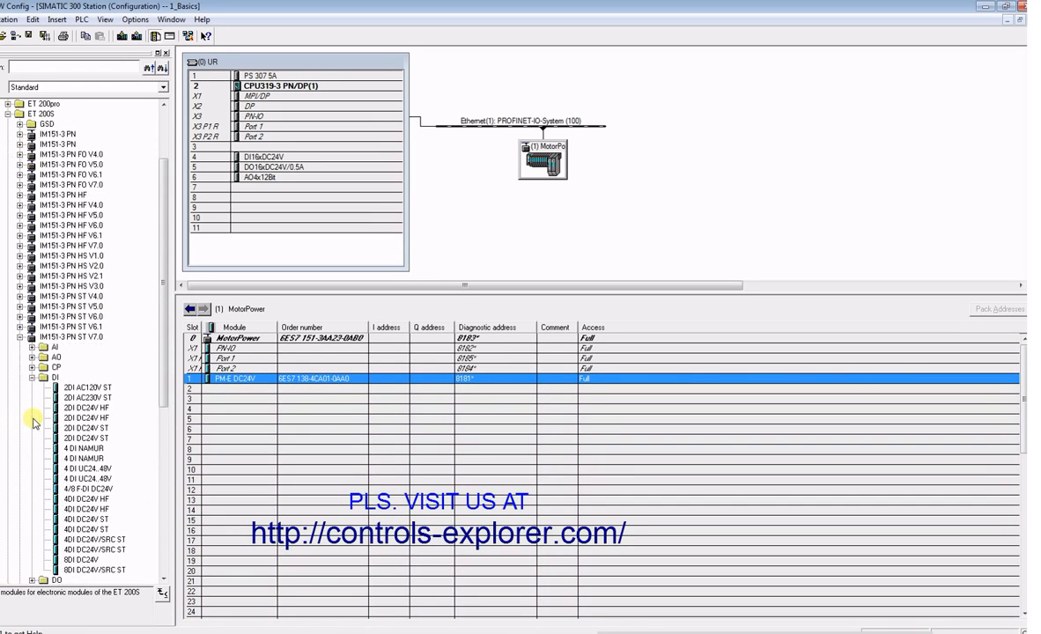
pyautogui.click(82, 560)
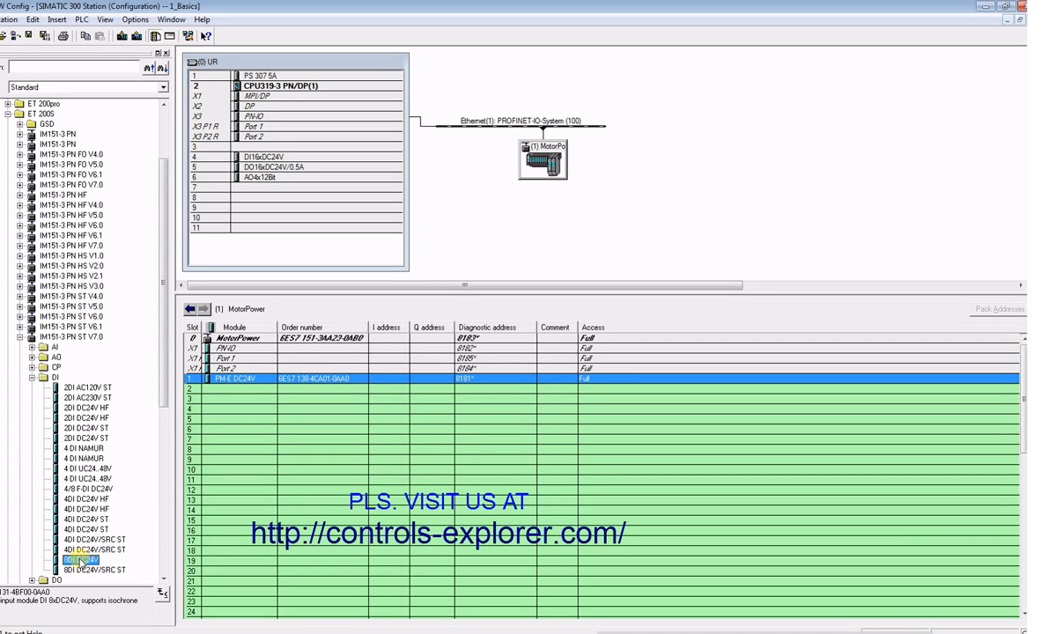
pyautogui.moveTo(82, 560); pyautogui.dragTo(215, 394)
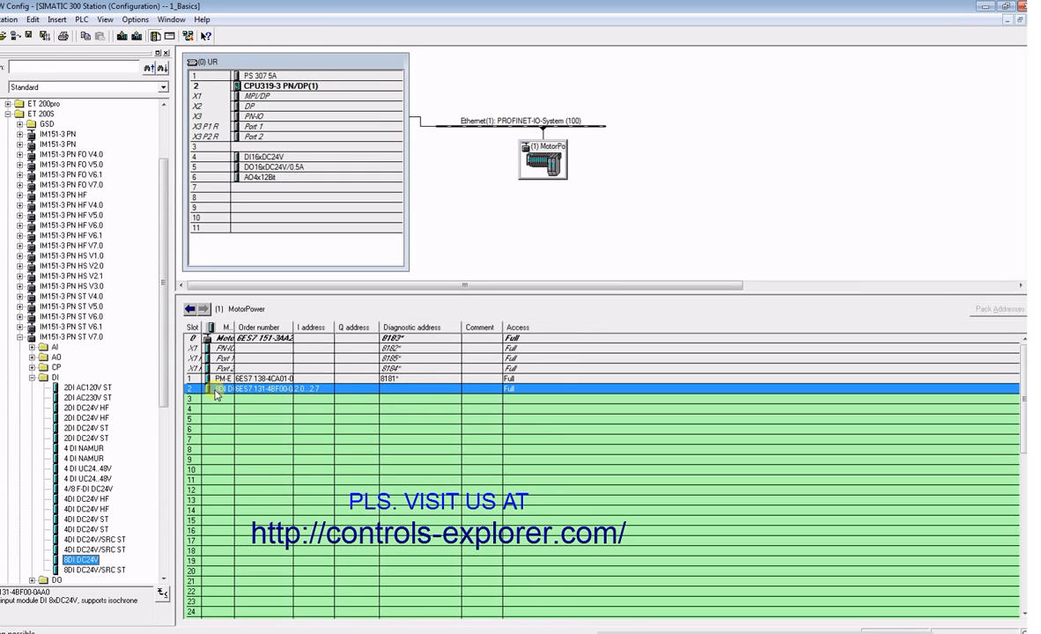
pyautogui.moveTo(234, 327); pyautogui.dragTo(290, 326)
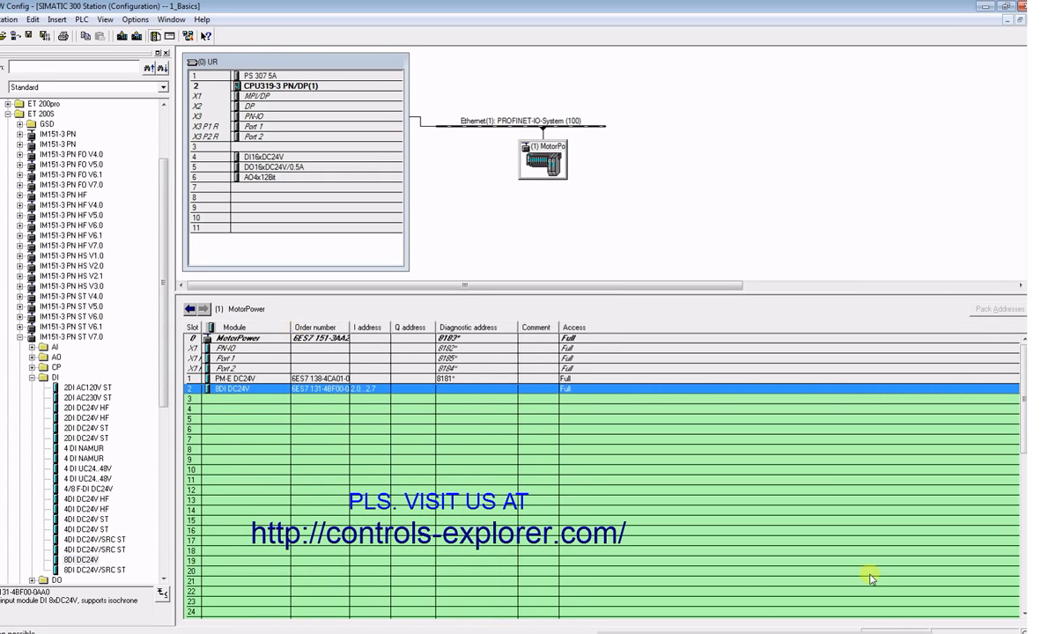
# - Place the 4DO DC24V/0,5A ST digital output module 6ES7 132-4BD02-0AA0 in slot 3 of the MotorPower device
pyautogui.click(31, 378)
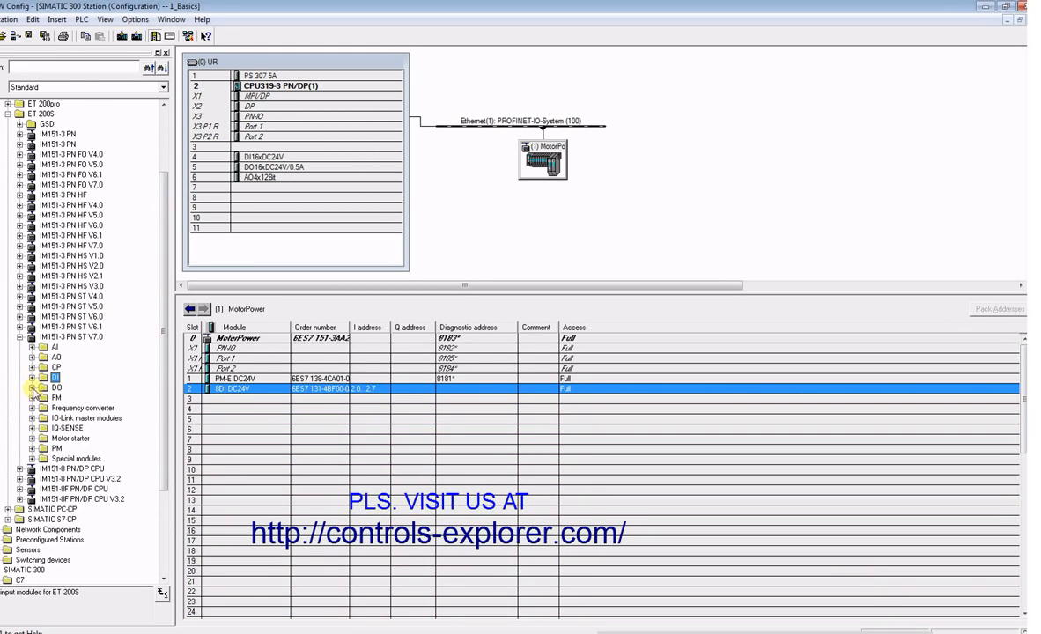
pyautogui.click(31, 388)
pyautogui.click(97, 488)
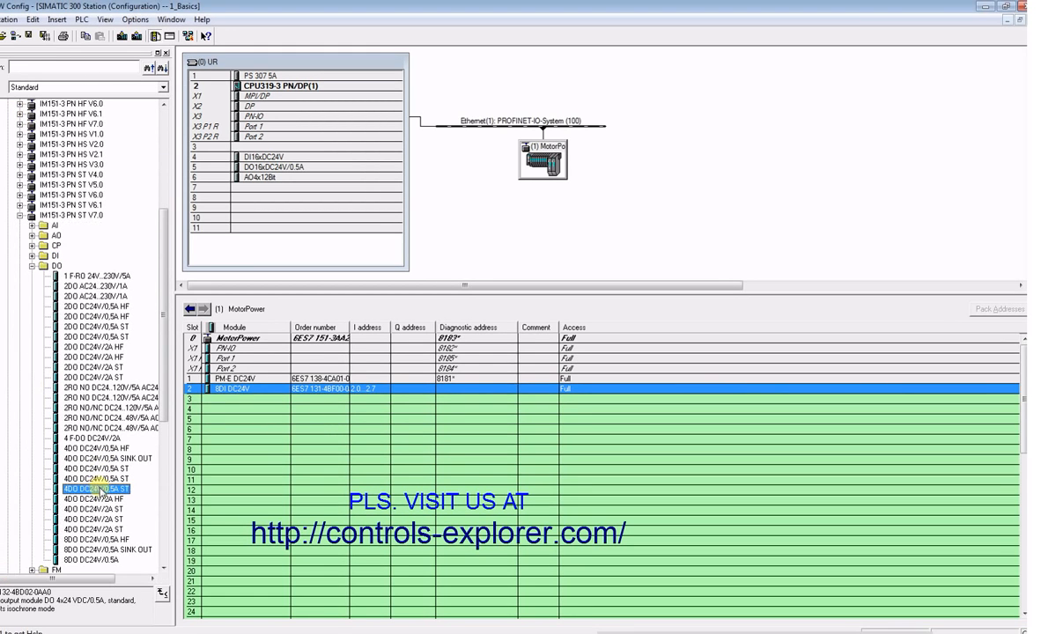
pyautogui.moveTo(148, 465); pyautogui.dragTo(205, 398)
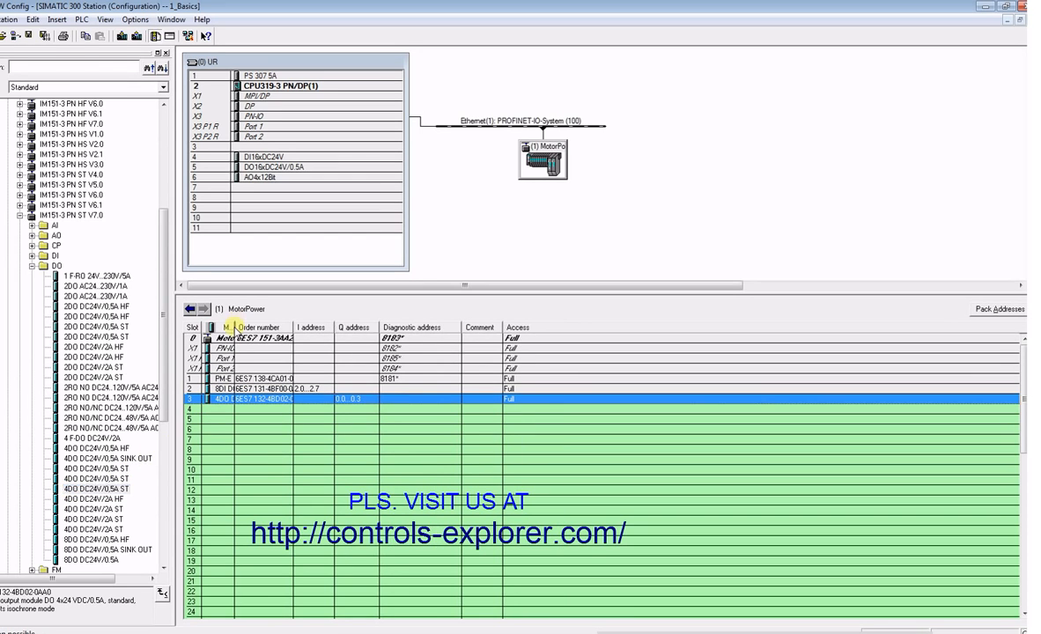
# - Place 2AI I 4WIRE ST analog input modules 6ES7 134-4GB11-0AB0 in slots 4 and 5 of MotorPower and widen the Module and Order number columns
pyautogui.moveTo(235, 326); pyautogui.dragTo(291, 327)
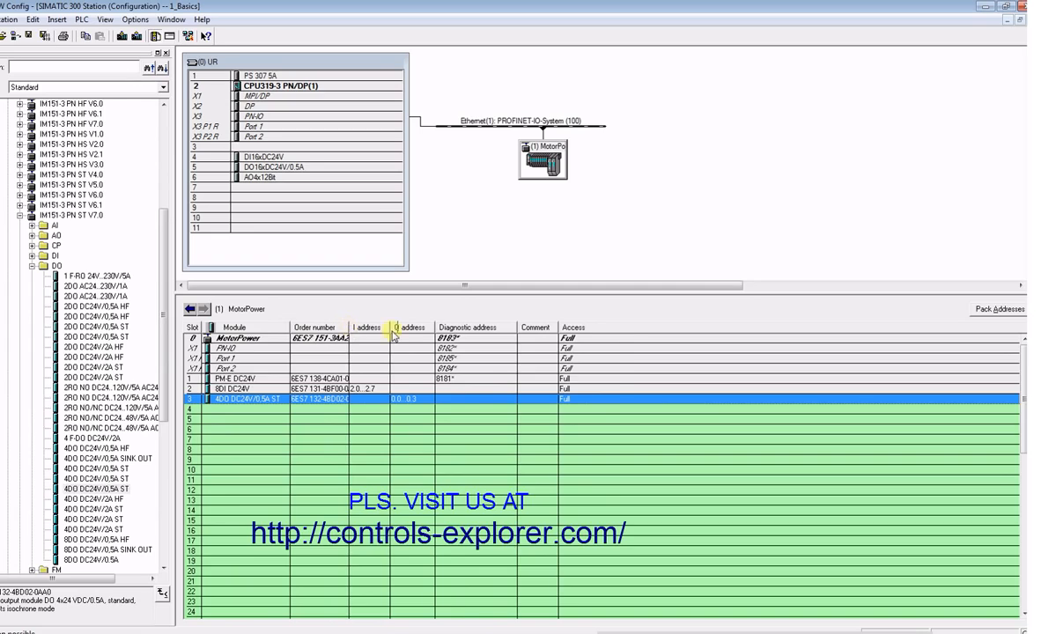
pyautogui.doubleClick(349, 327)
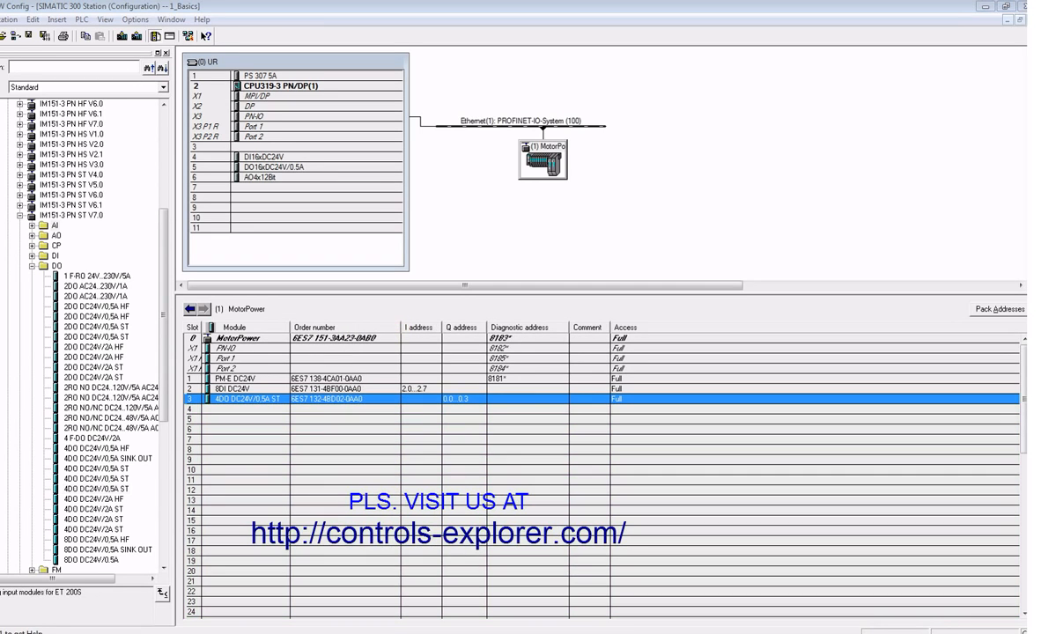
pyautogui.click(31, 266)
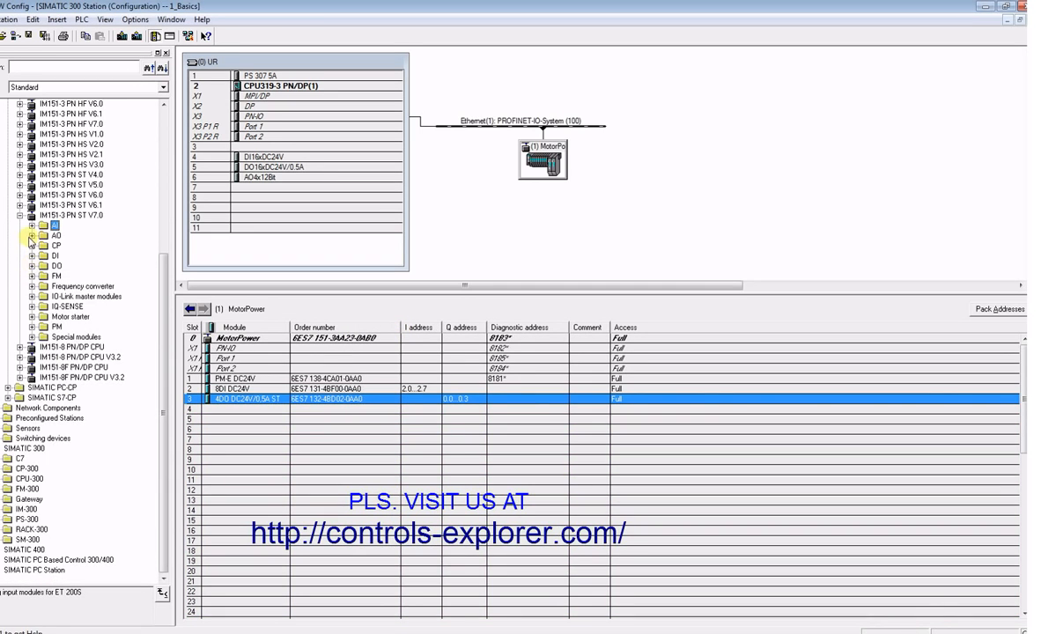
pyautogui.click(32, 226)
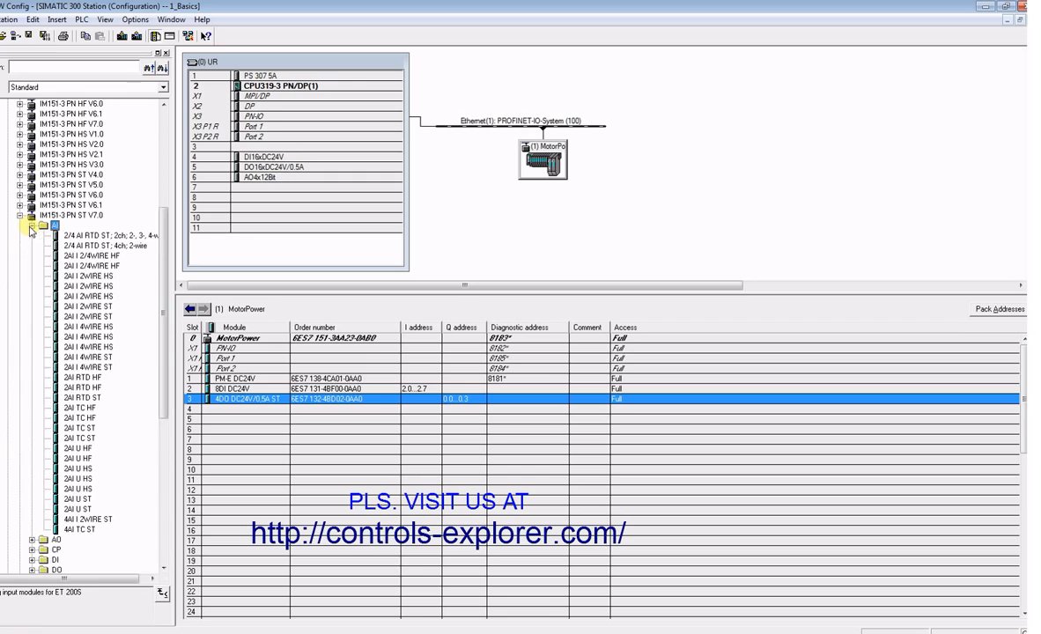
pyautogui.click(93, 367)
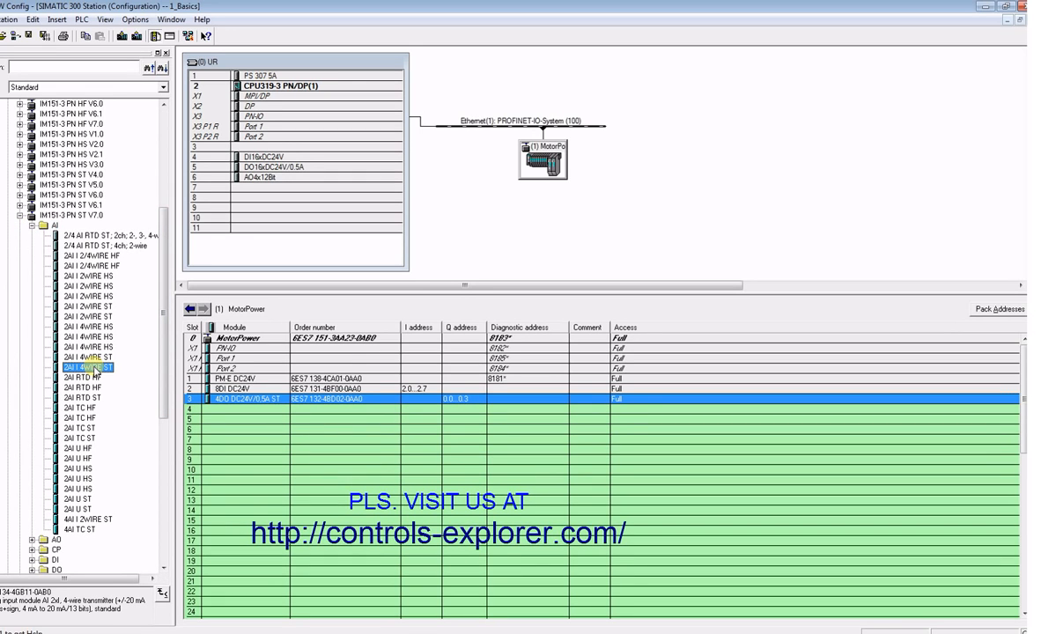
pyautogui.moveTo(90, 367); pyautogui.dragTo(209, 420)
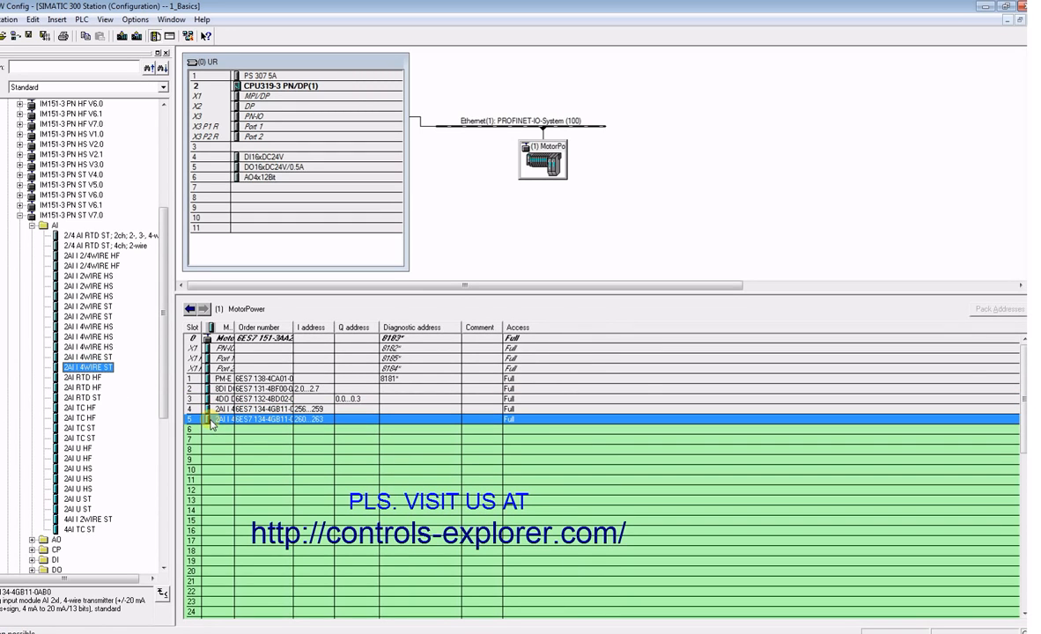
pyautogui.doubleClick(236, 327)
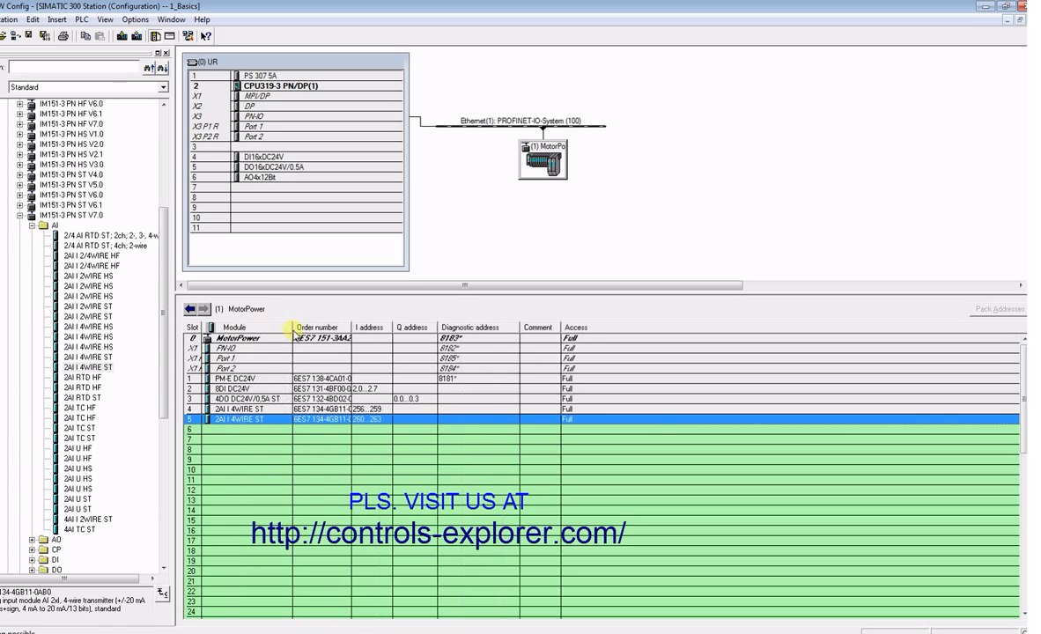
pyautogui.doubleClick(351, 327)
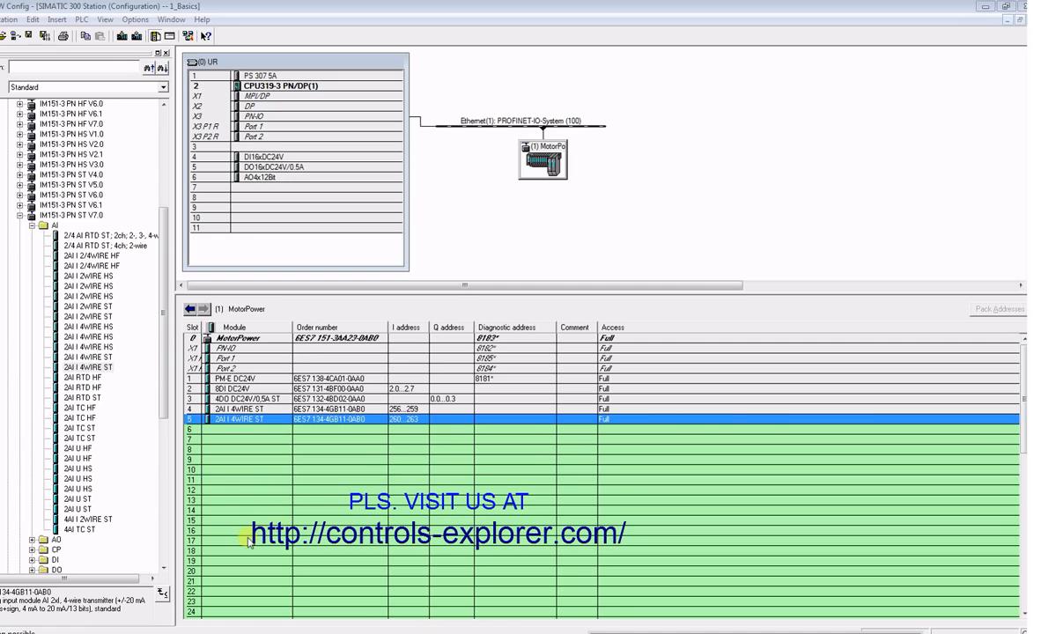
# - Set Channel 0 of the slot 4 analog input module to the measurement range current (4DMU): 4..20 mA
pyautogui.doubleClick(255, 411)
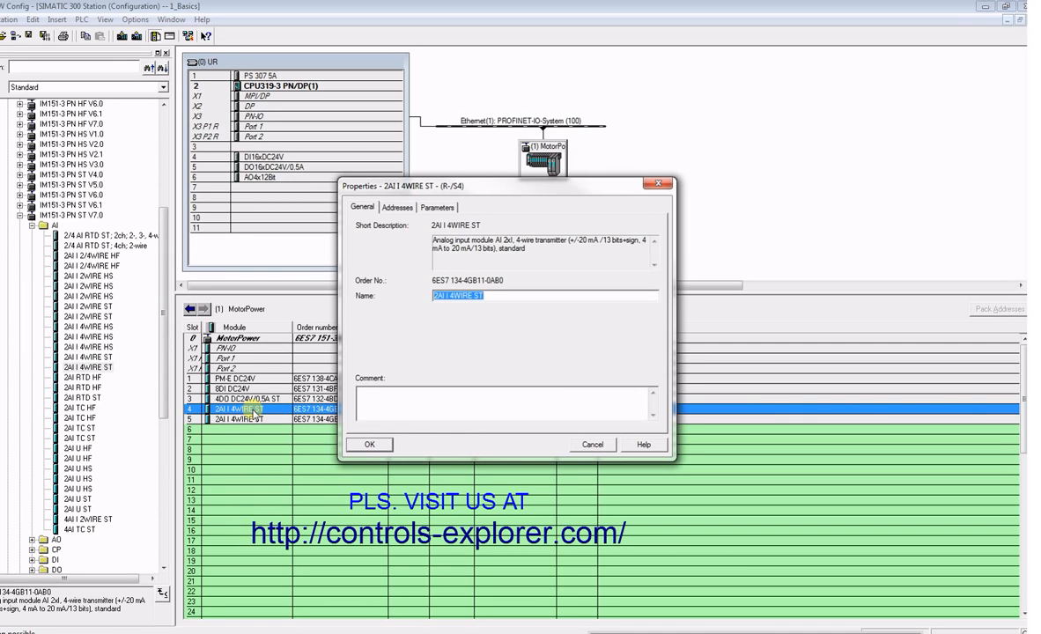
pyautogui.click(435, 206)
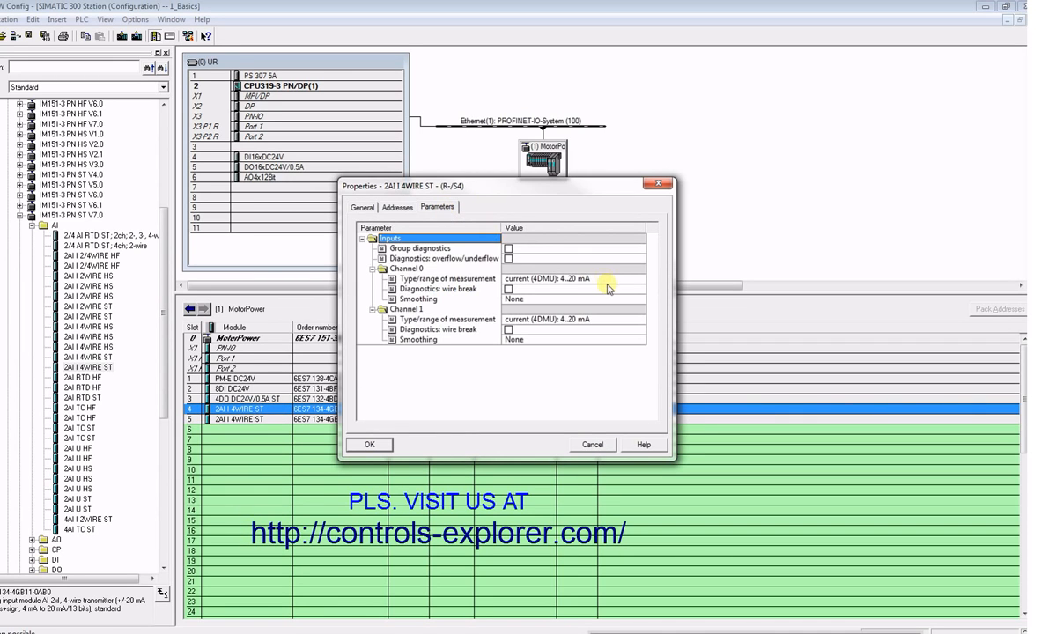
pyautogui.click(610, 282)
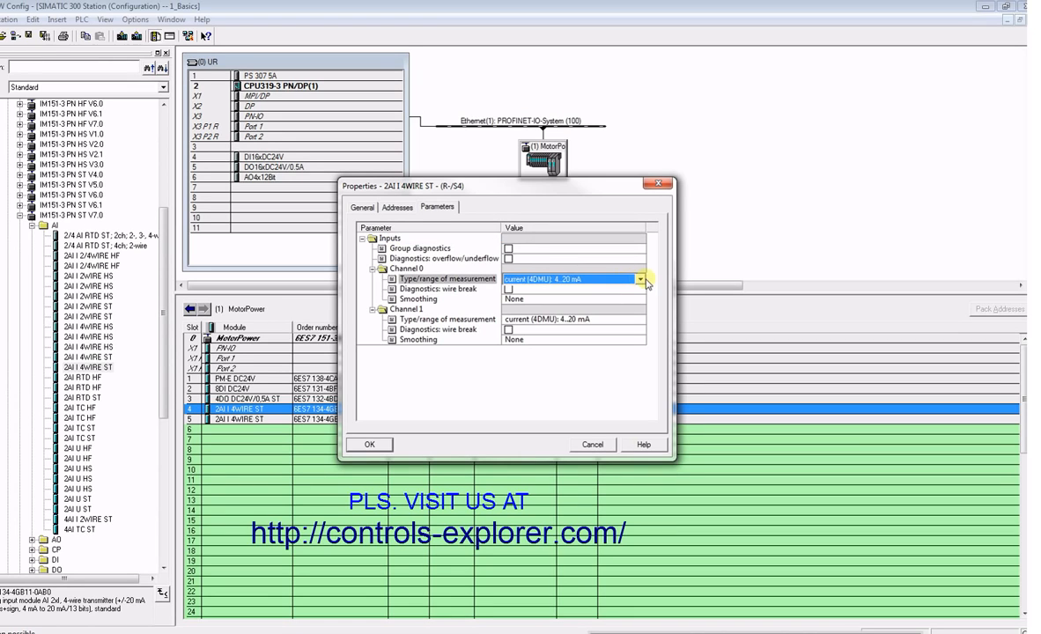
pyautogui.click(642, 280)
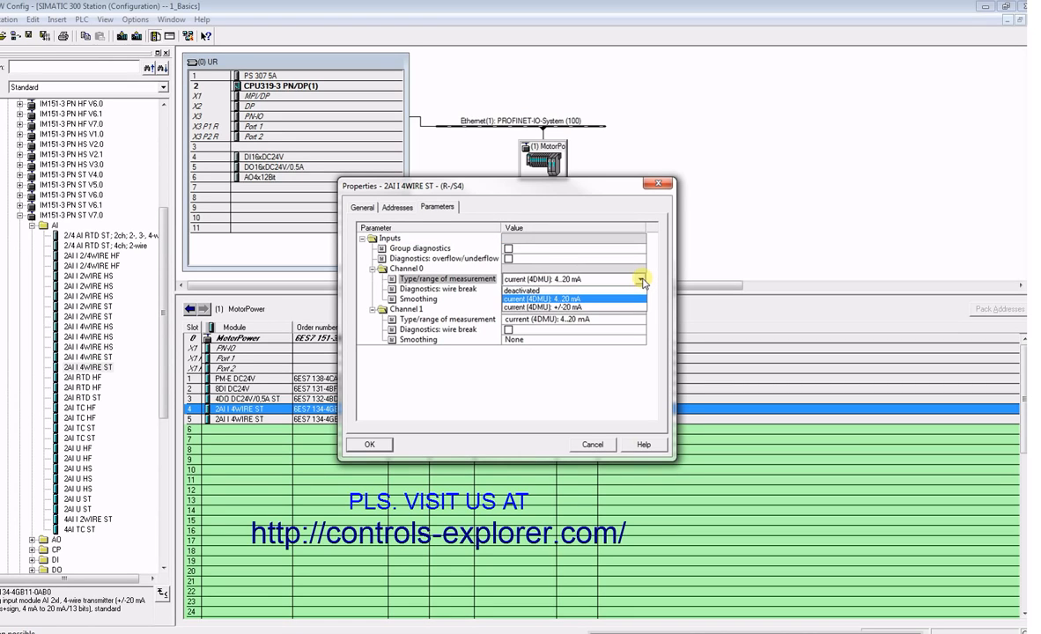
pyautogui.click(557, 299)
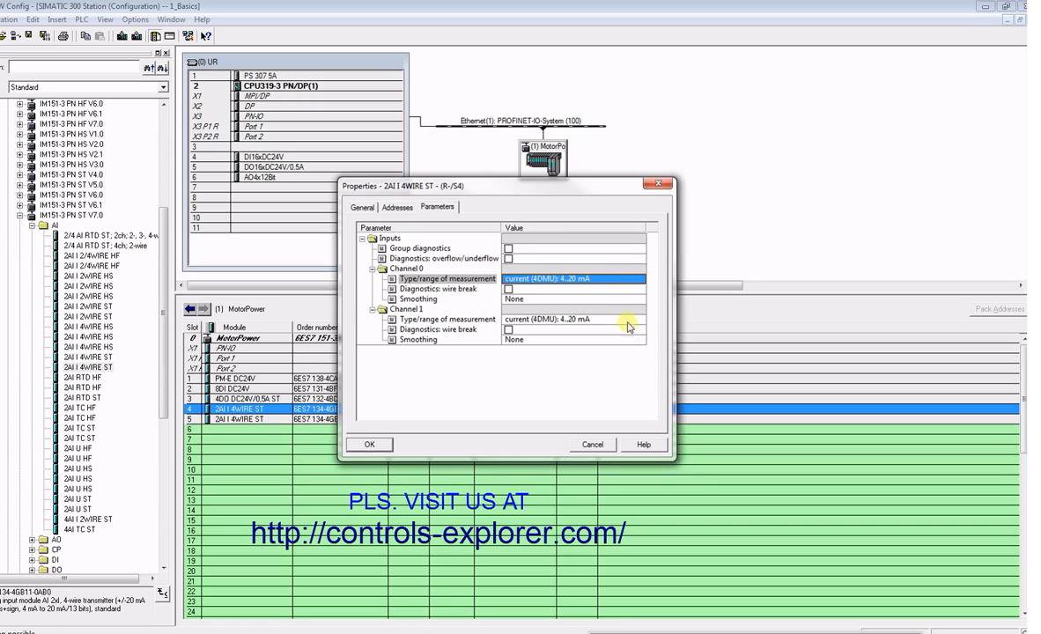
# - Set Channel 1 of the slot 4 analog input module to current (4DMU): 4..20 mA and accept the module properties
pyautogui.click(629, 321)
pyautogui.click(629, 321)
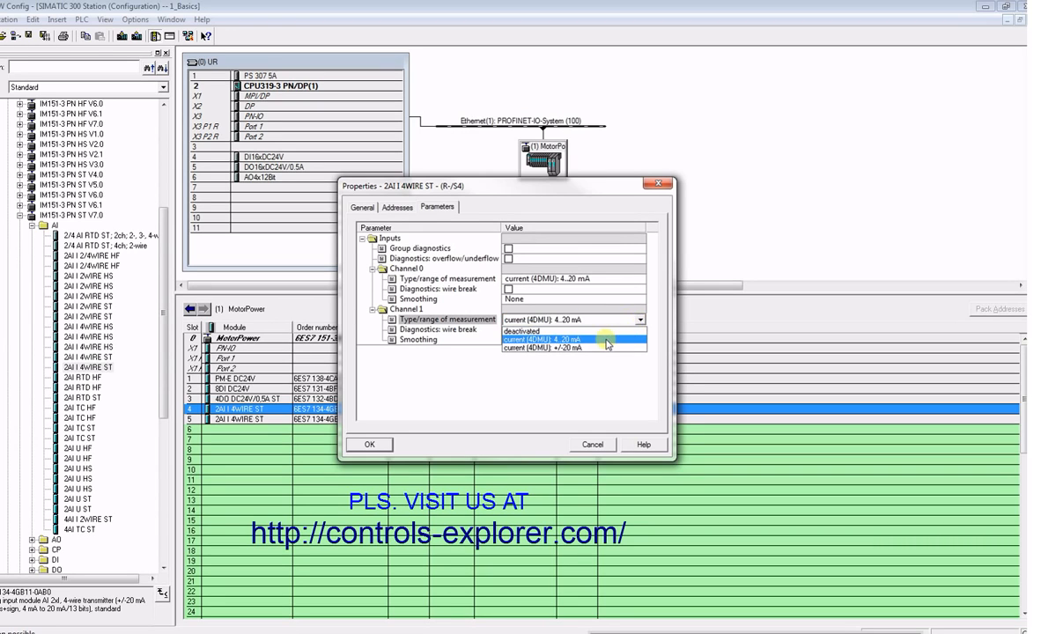
pyautogui.click(606, 343)
pyautogui.click(397, 207)
pyautogui.click(362, 207)
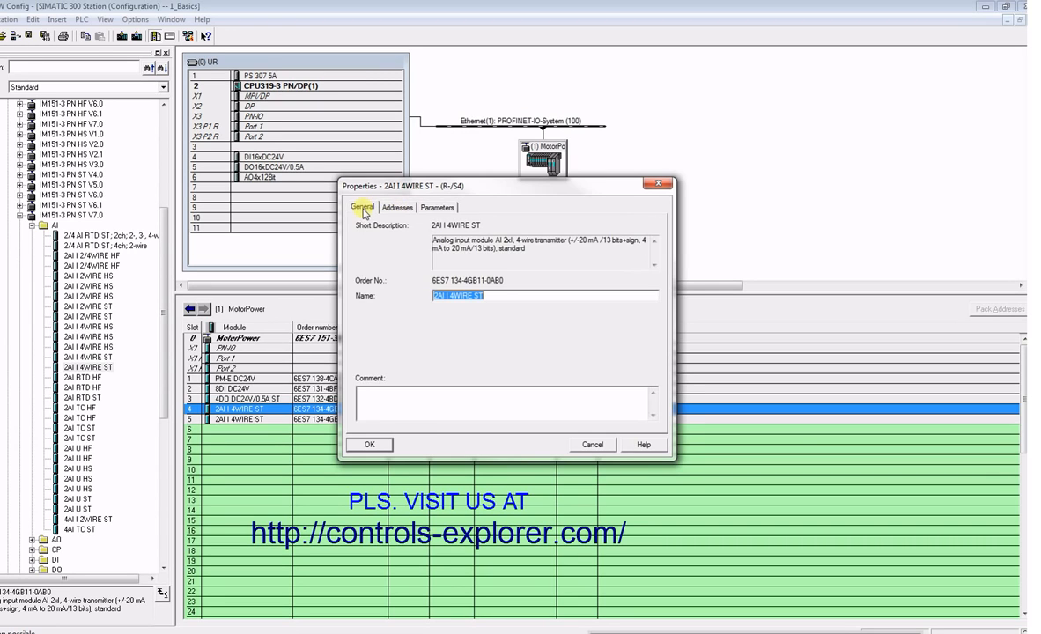
pyautogui.click(435, 206)
pyautogui.click(370, 444)
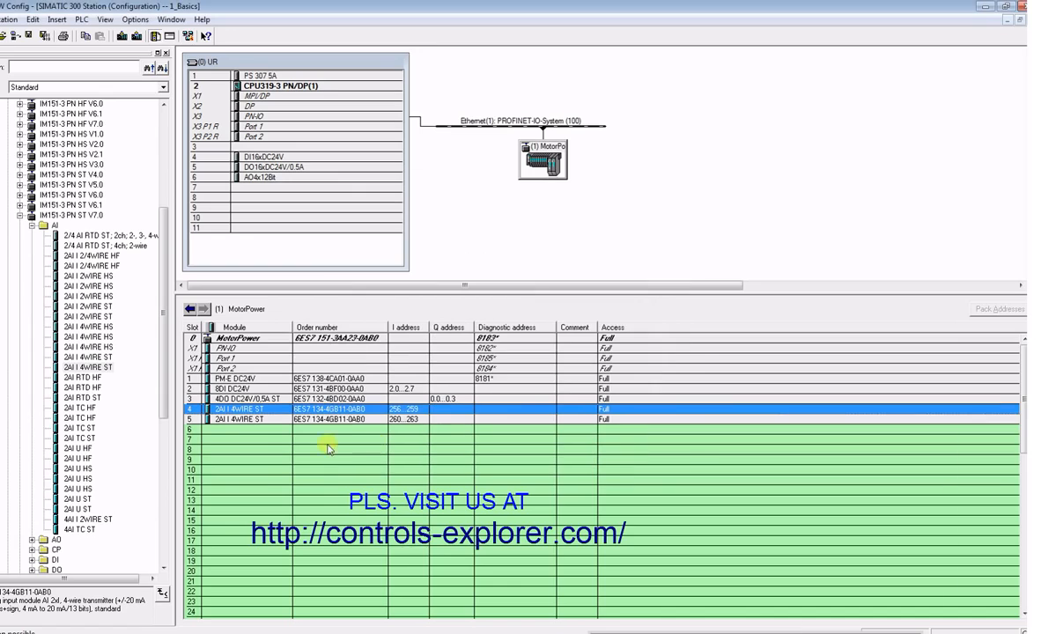
# - Check the type and range of measurement for Channels 0 and 1 in the slot 5 analog input module's parameters
pyautogui.doubleClick(258, 420)
pyautogui.click(437, 205)
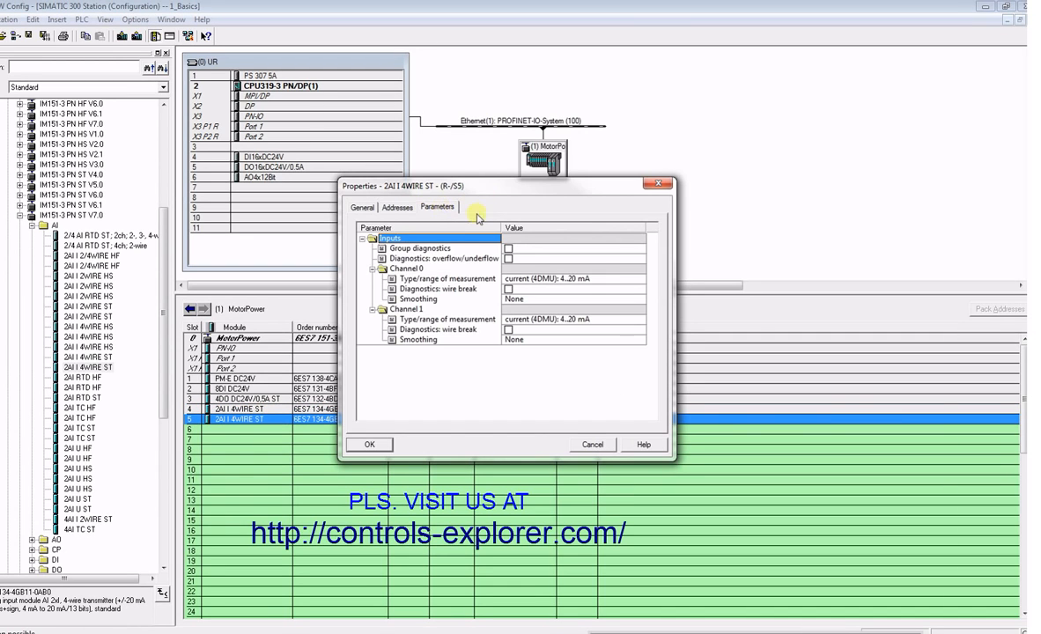
pyautogui.click(623, 282)
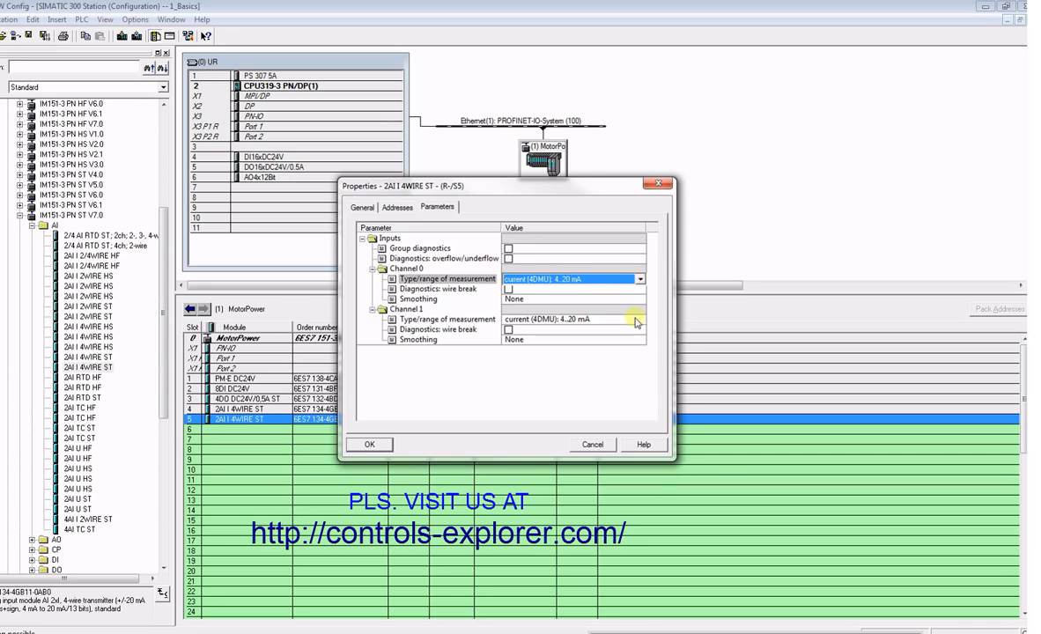
pyautogui.click(638, 320)
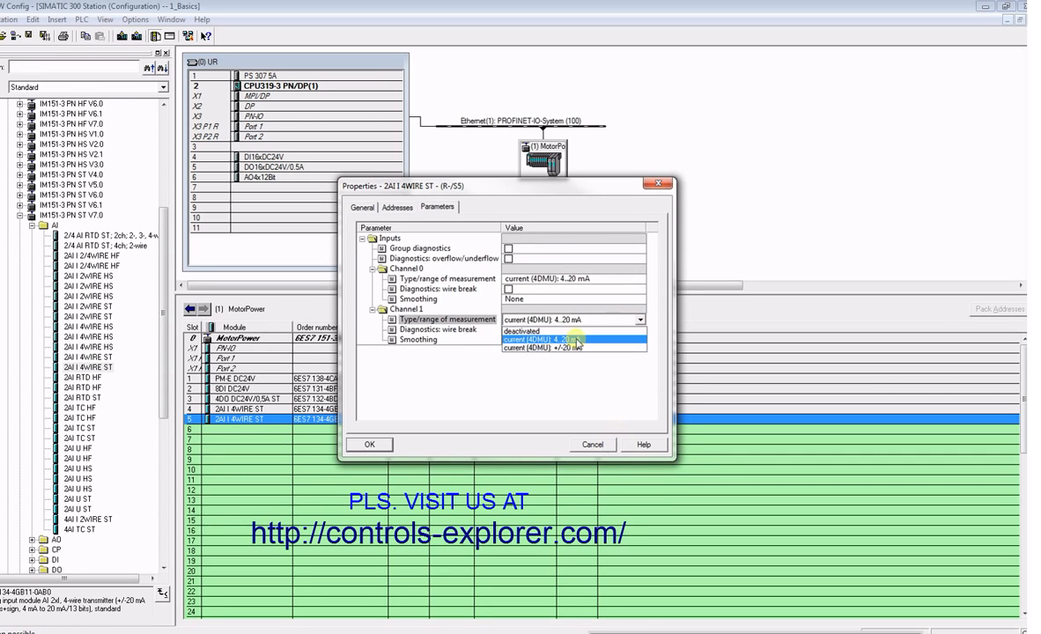
pyautogui.click(460, 369)
pyautogui.click(369, 444)
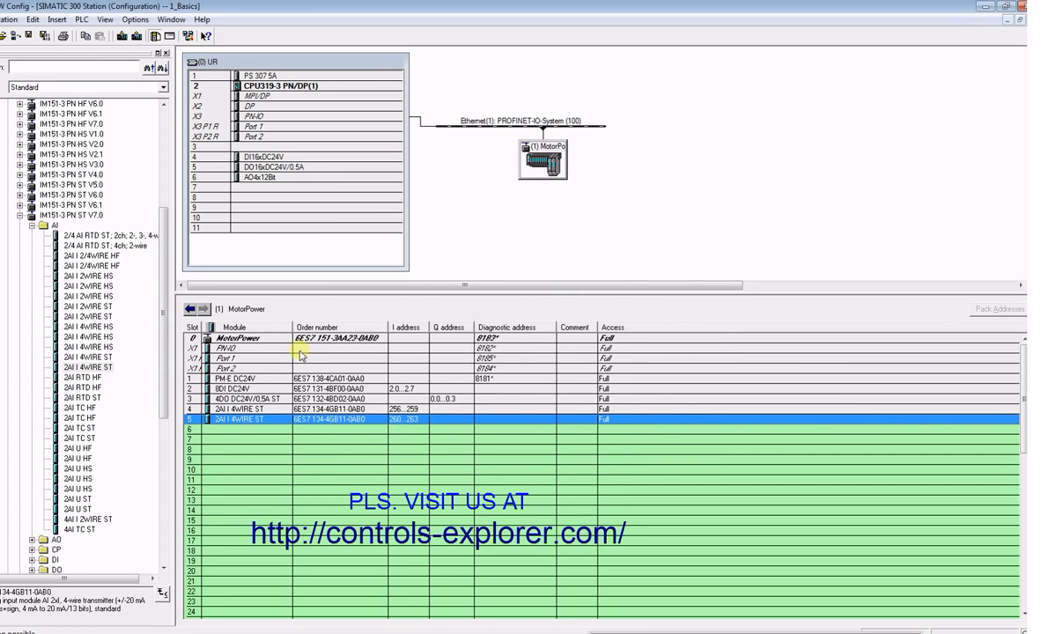